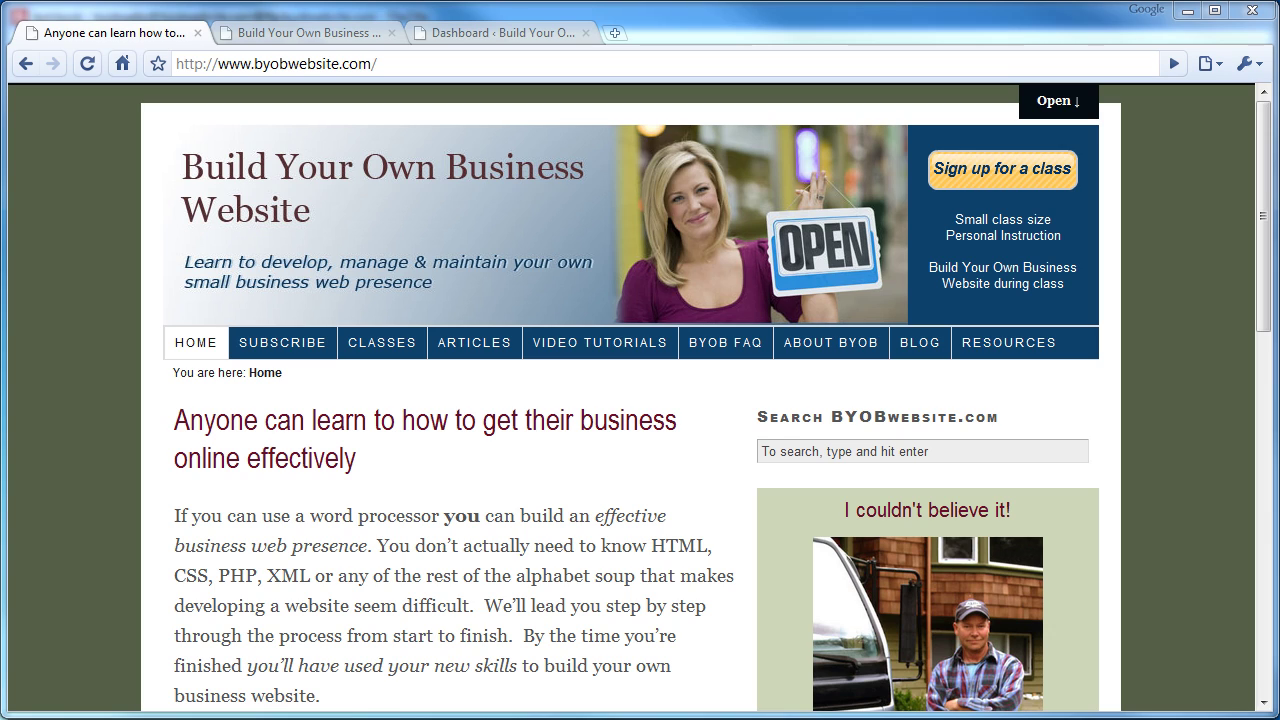
# Browse the test site's front-page posts, then switch to its Dashboard showing 2 posts, 2 pages and 1 comment.
pyautogui.click(293, 34)
pyautogui.scroll(5, 572, 285)
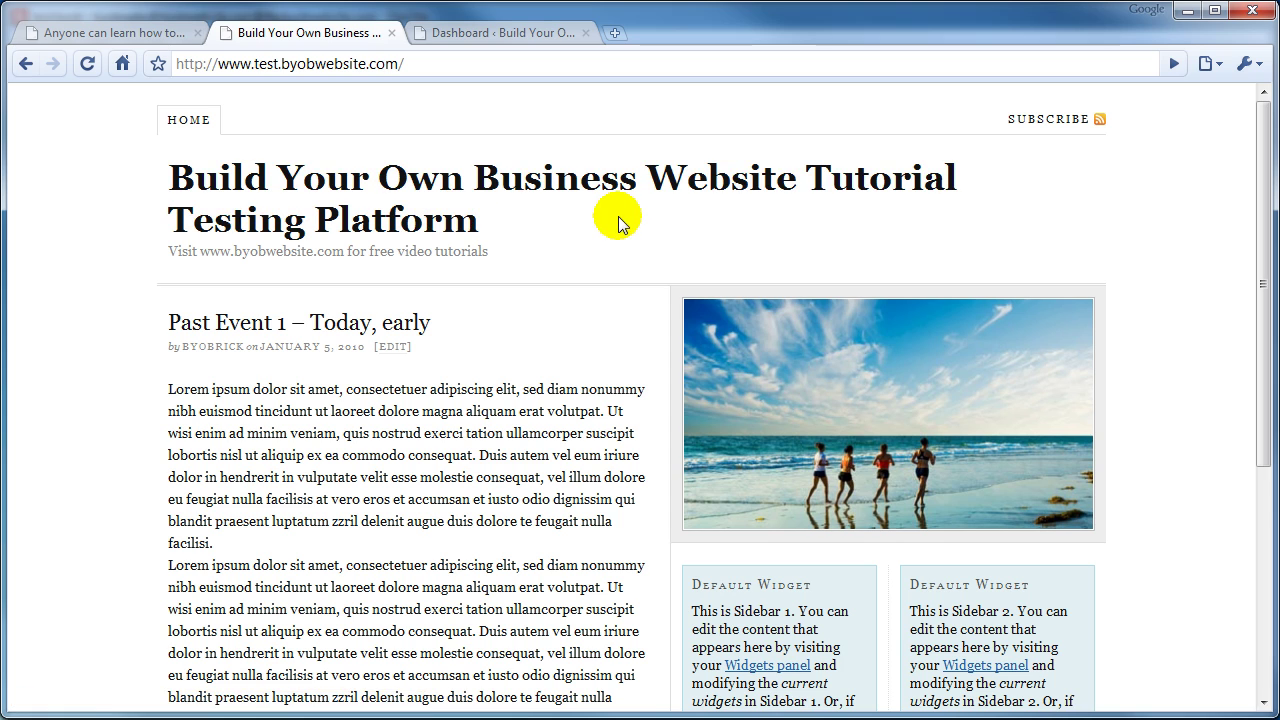
pyautogui.scroll(-1, 618, 222)
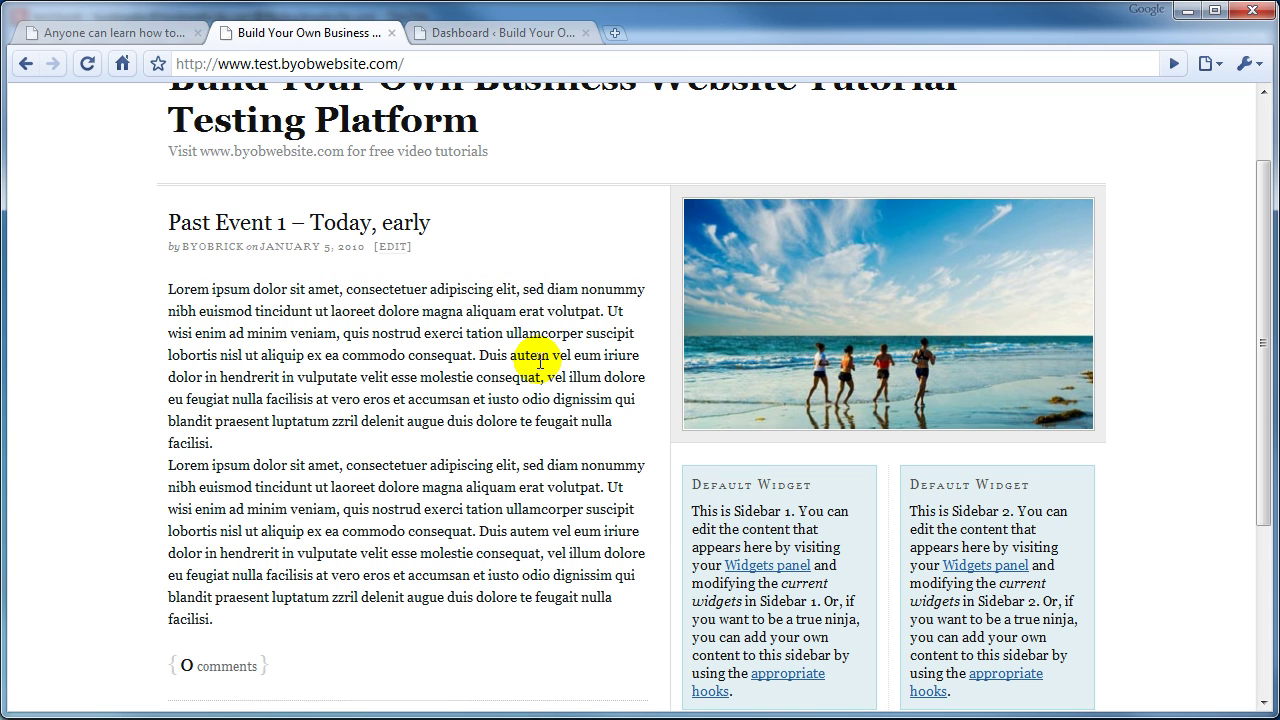
pyautogui.scroll(2, 523, 371)
pyautogui.scroll(-4, 527, 370)
pyautogui.scroll(4, 527, 371)
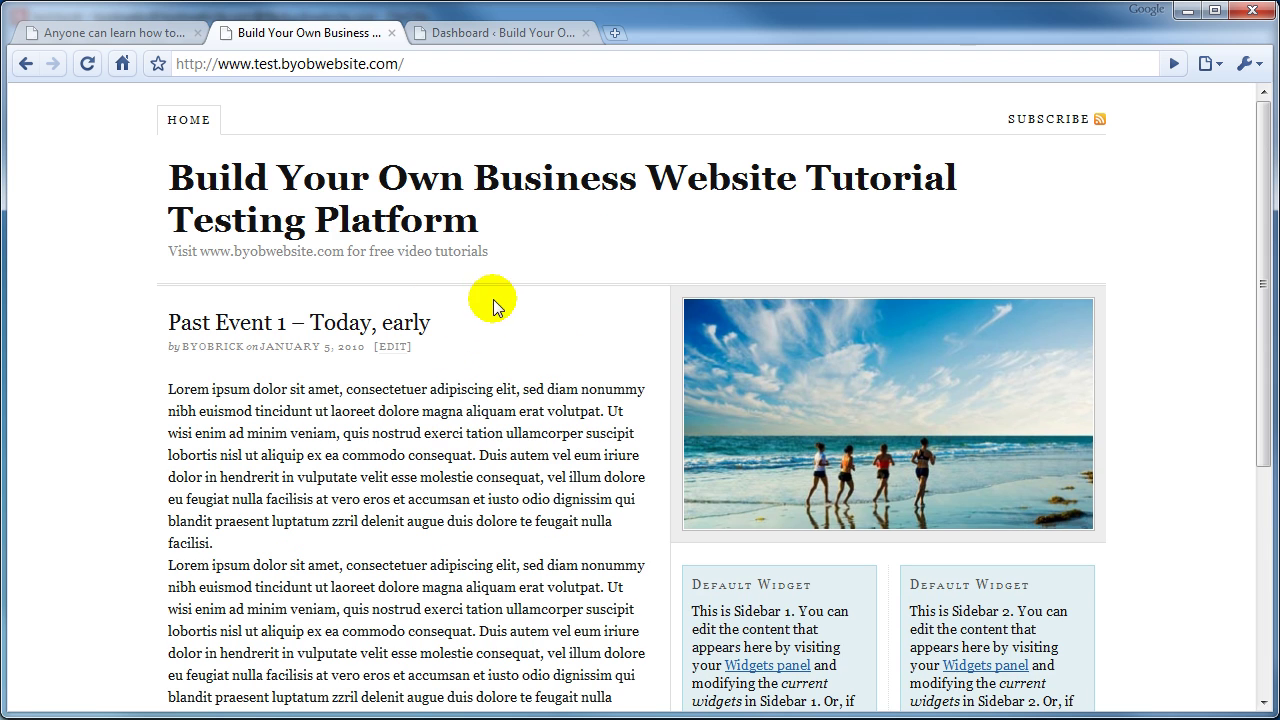
pyautogui.scroll(-3, 539, 425)
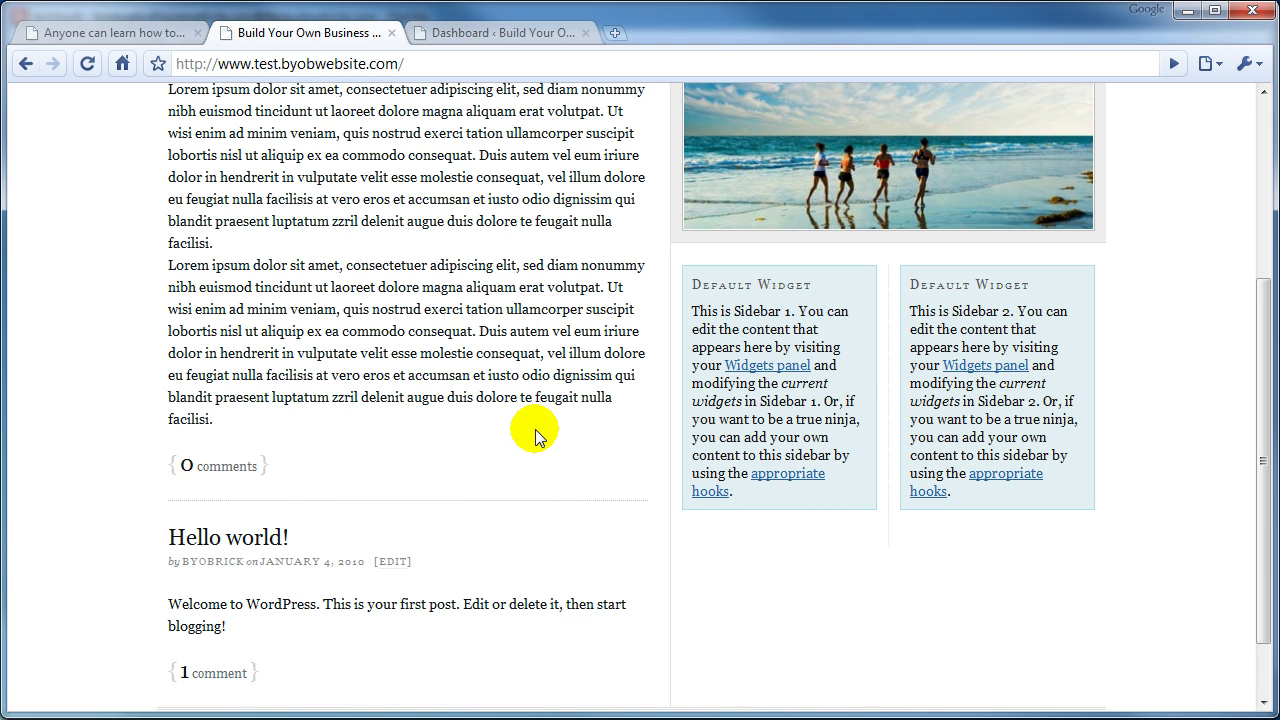
pyautogui.scroll(3, 523, 434)
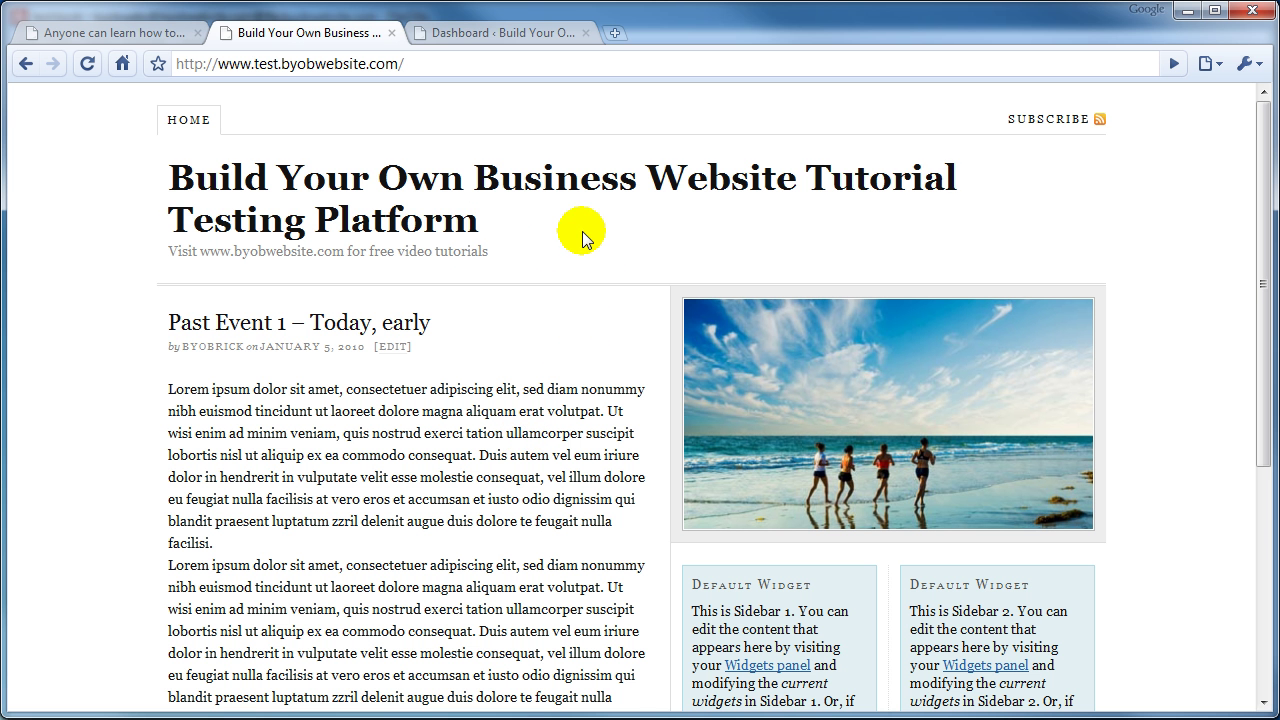
pyautogui.click(484, 38)
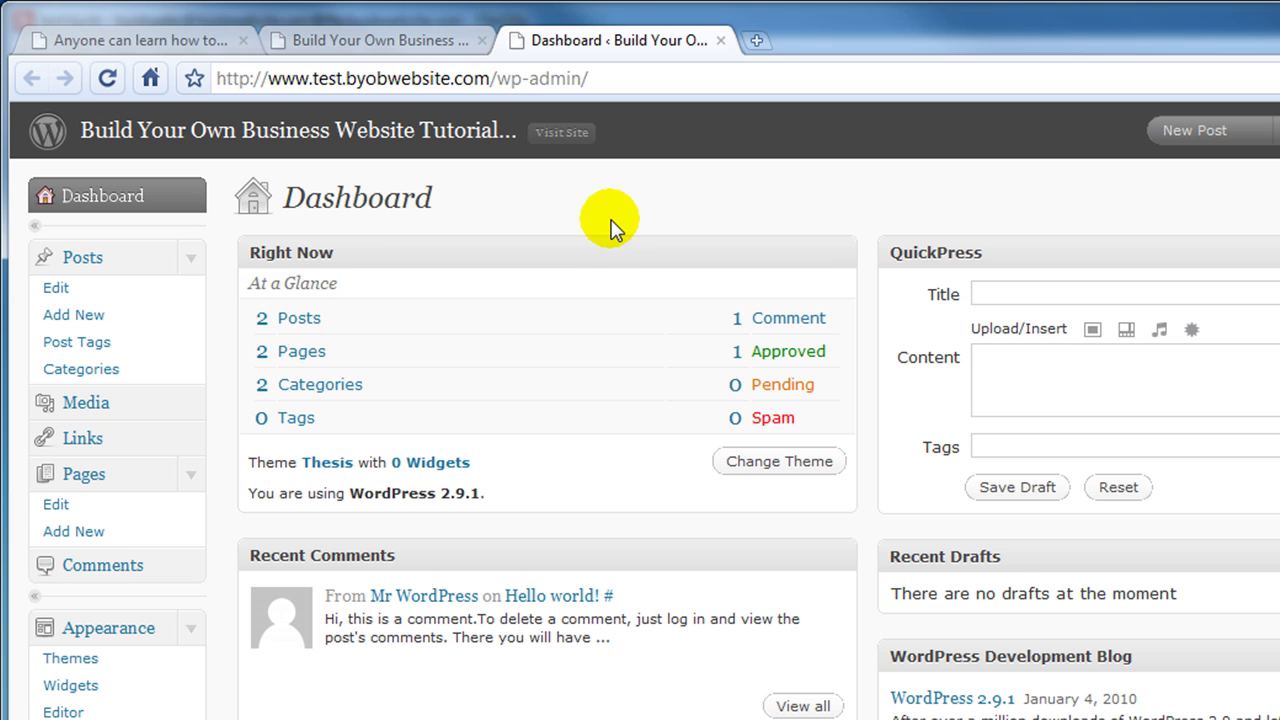
# Open Posts > Edit to see Future Events 1 and 2 scheduled for 2010/01/20 and 2010/02/01.
pyautogui.click(84, 290)
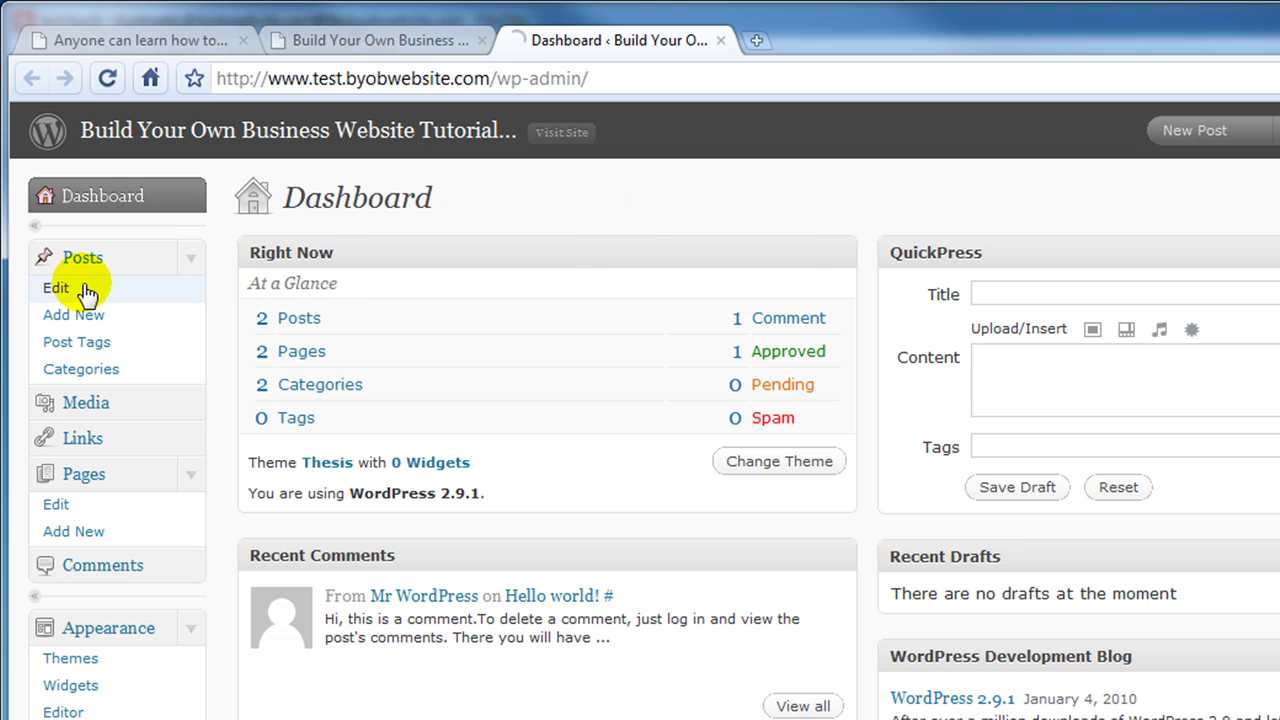
pyautogui.moveTo(414, 478)
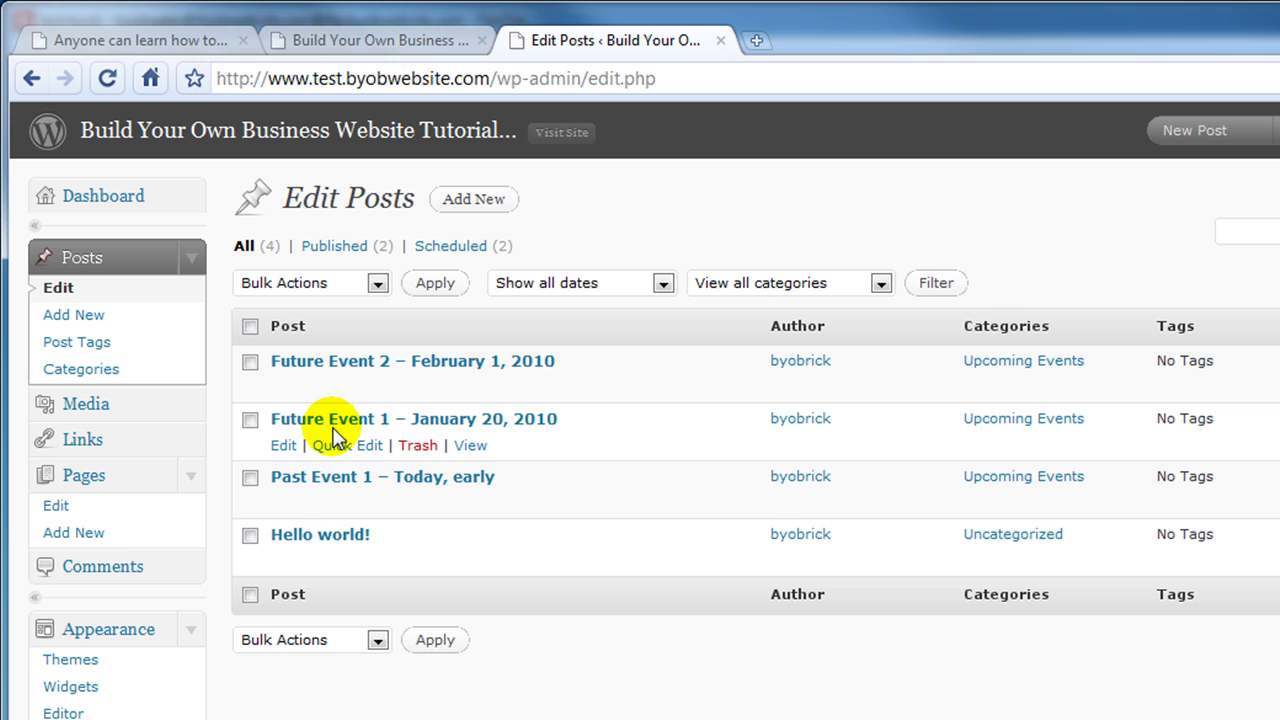
pyautogui.moveTo(337, 385)
pyautogui.moveTo(325, 421)
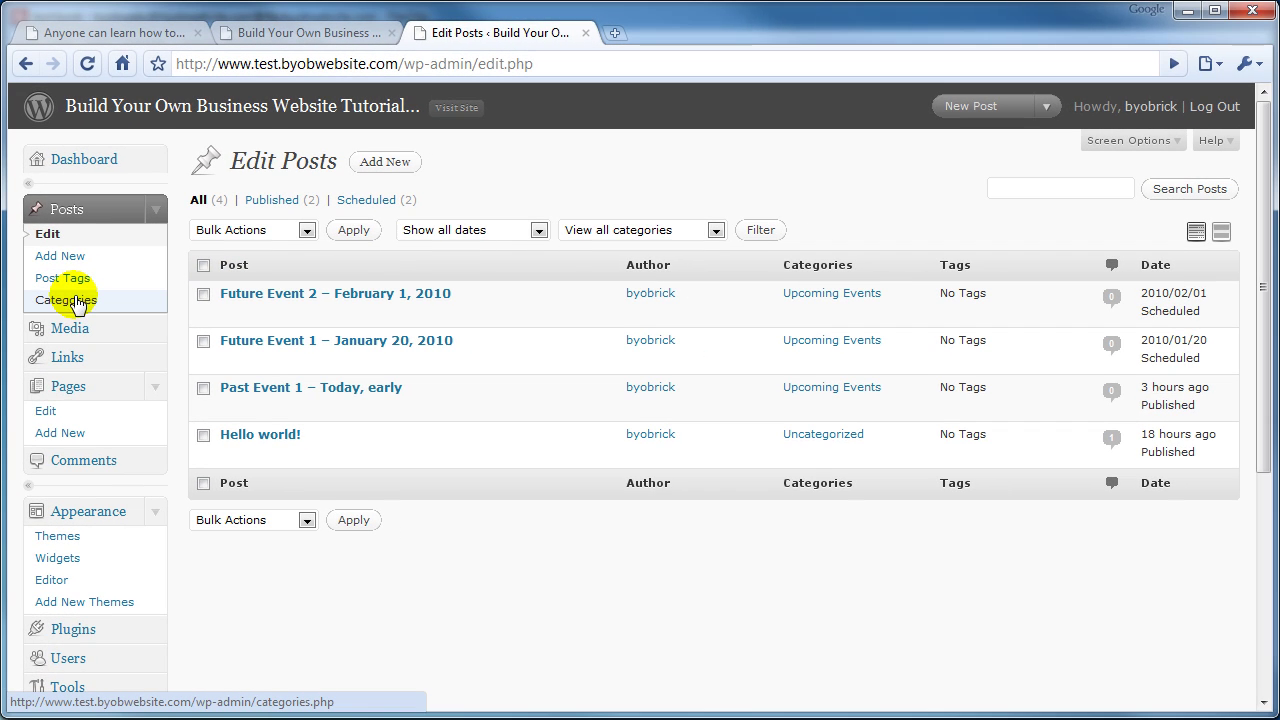
# Open the Upcoming Events category (slug upcoming-events) from Posts > Categories and save it unchanged.
pyautogui.click(80, 303)
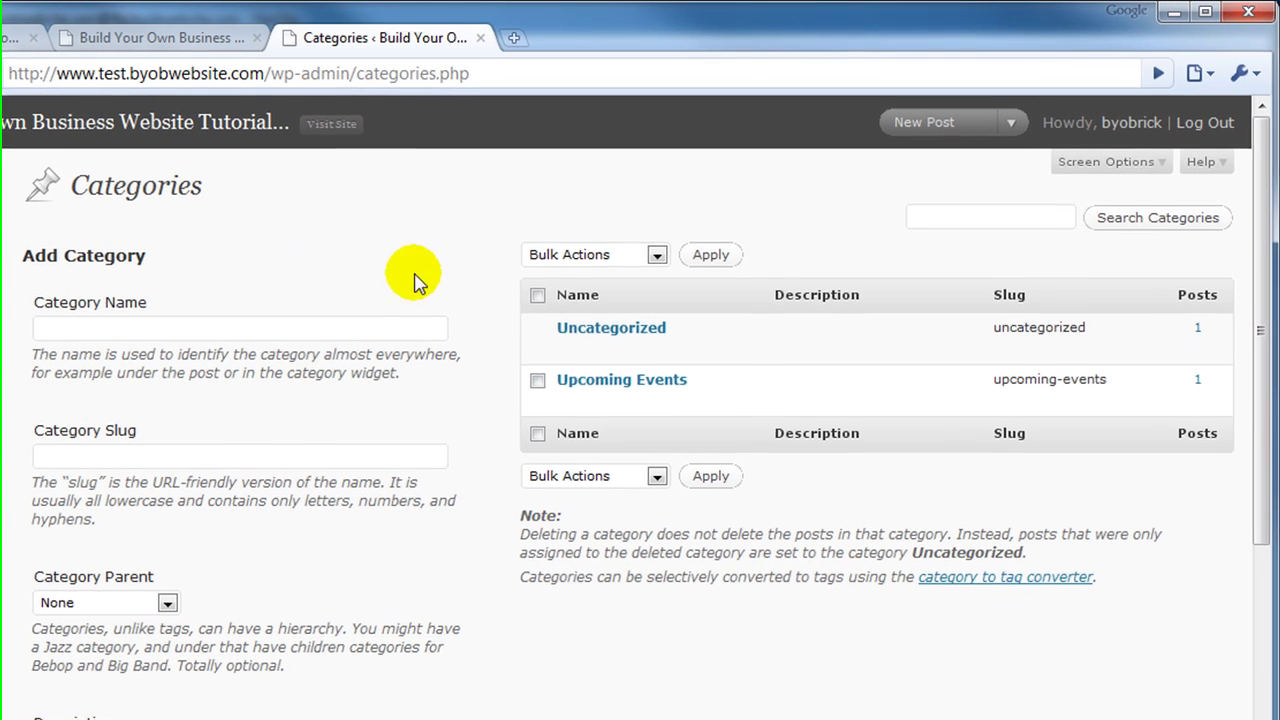
pyautogui.moveTo(623, 380)
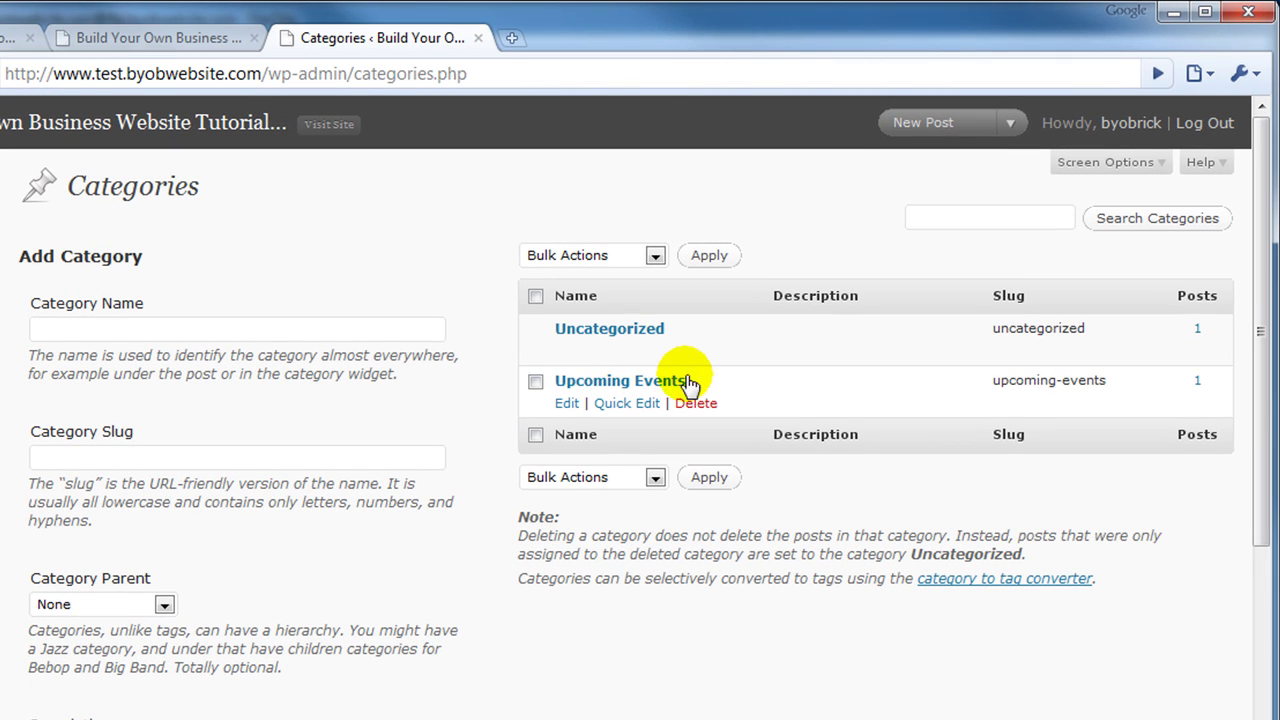
pyautogui.click(567, 405)
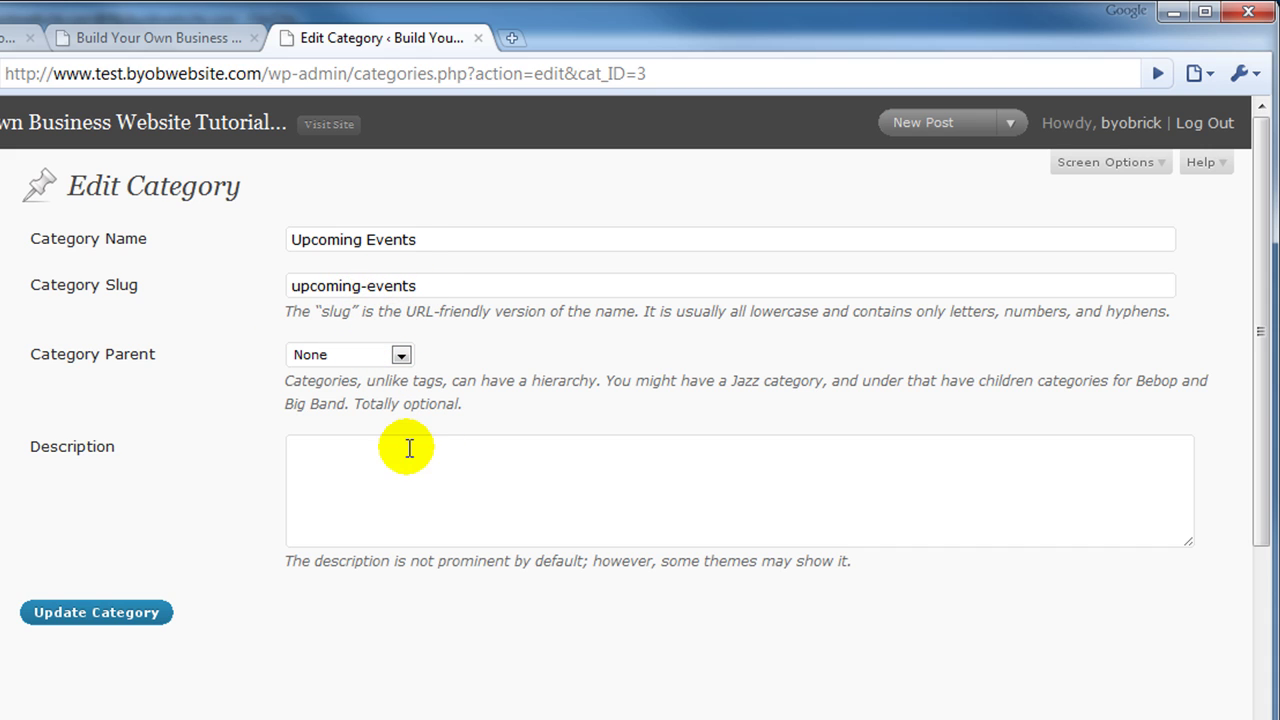
pyautogui.click(98, 612)
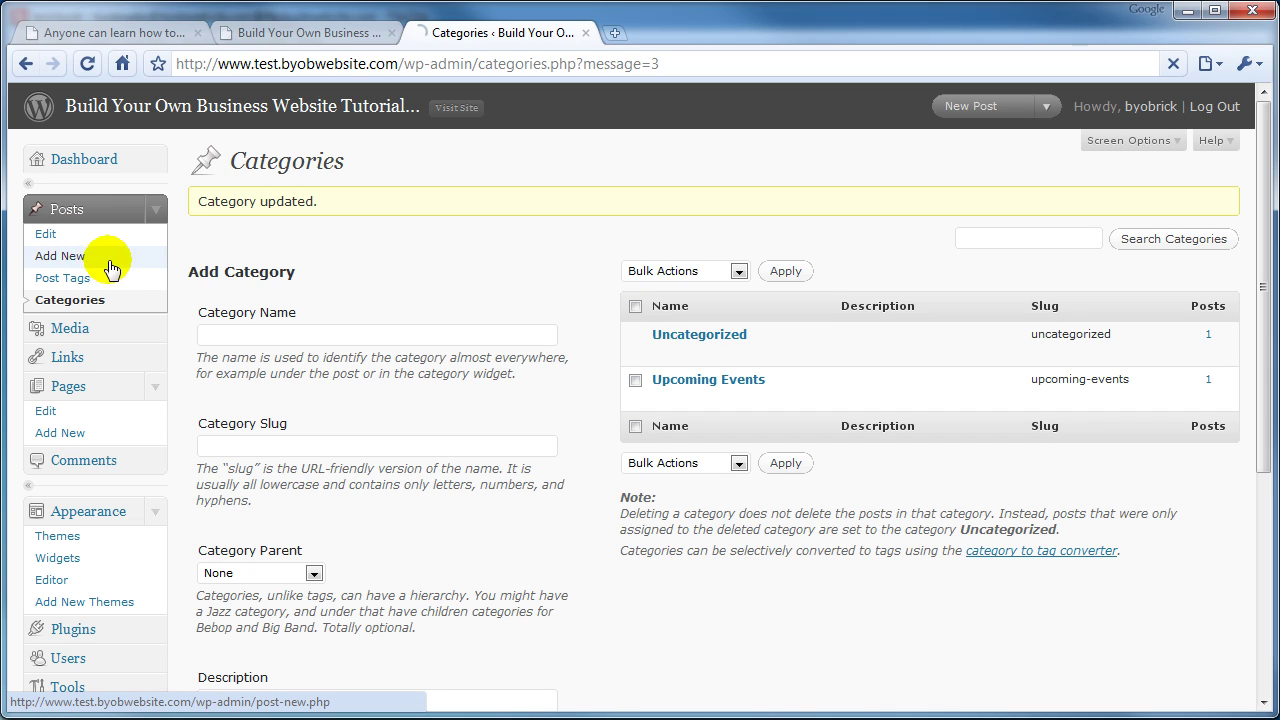
# Start a new post titled 'Future Event 3 - March 1, 2010'.
pyautogui.click(70, 258)
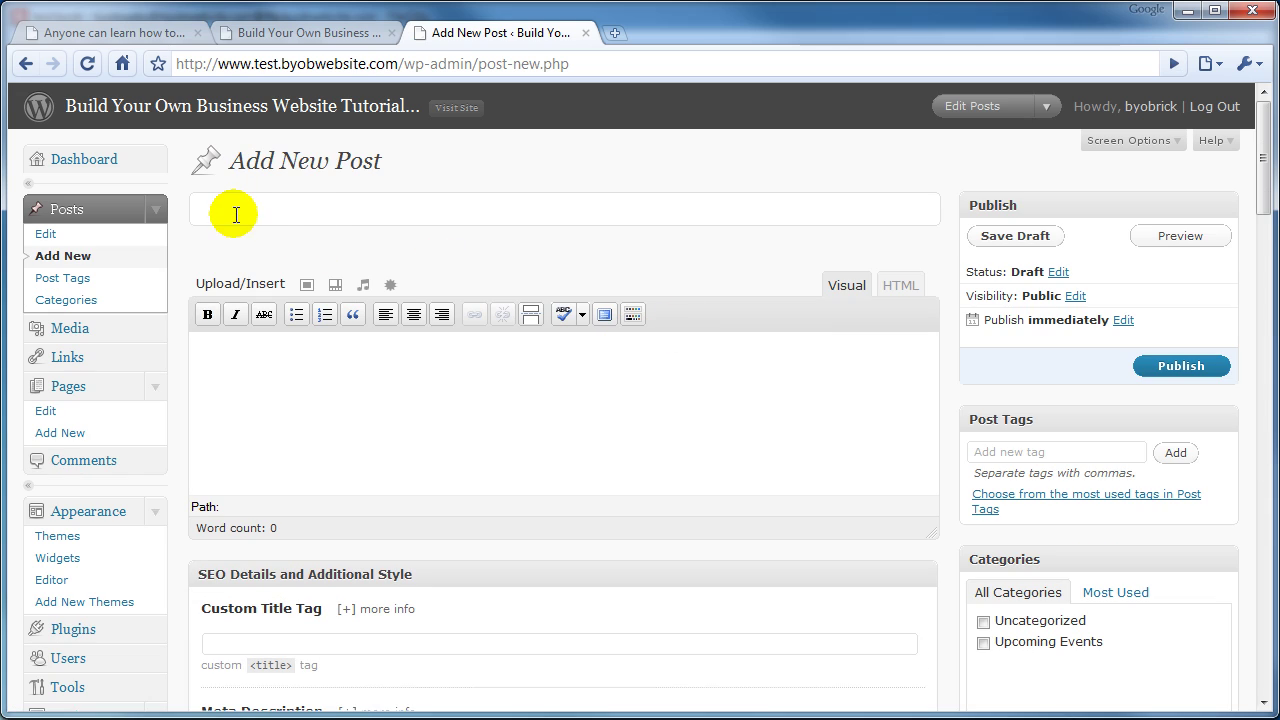
pyautogui.click(230, 210)
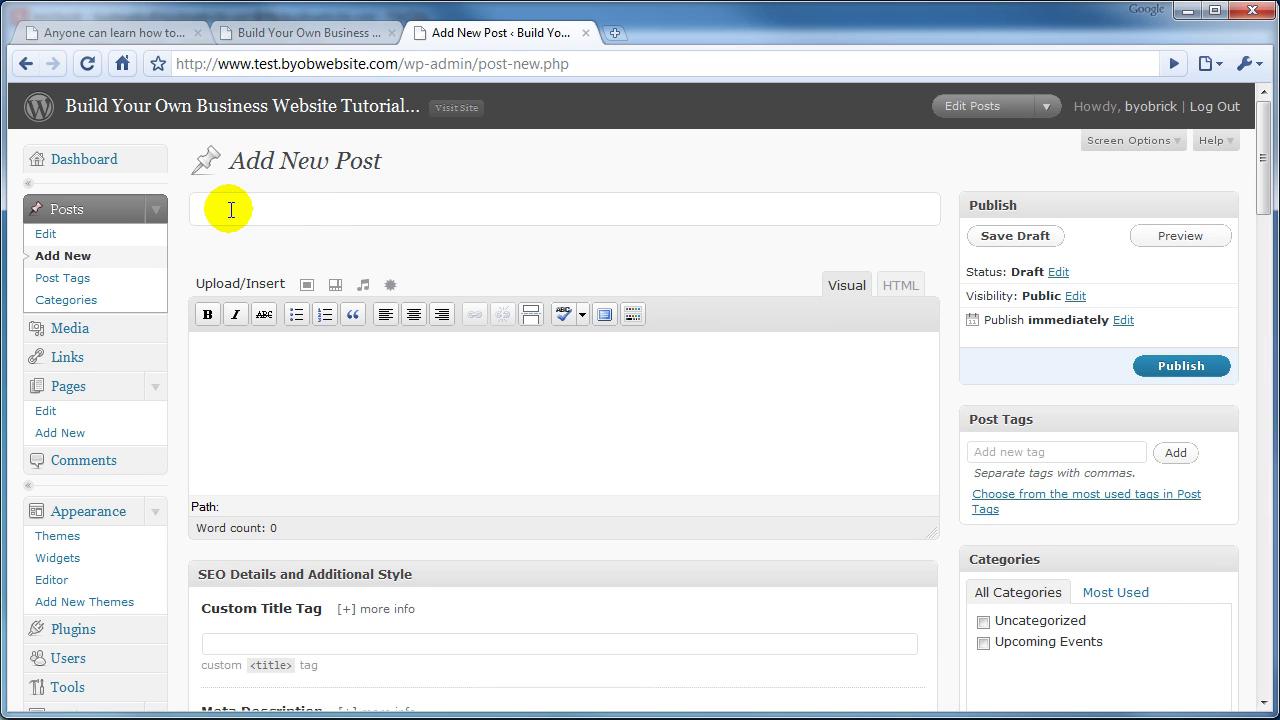
pyautogui.write('Future Evet')
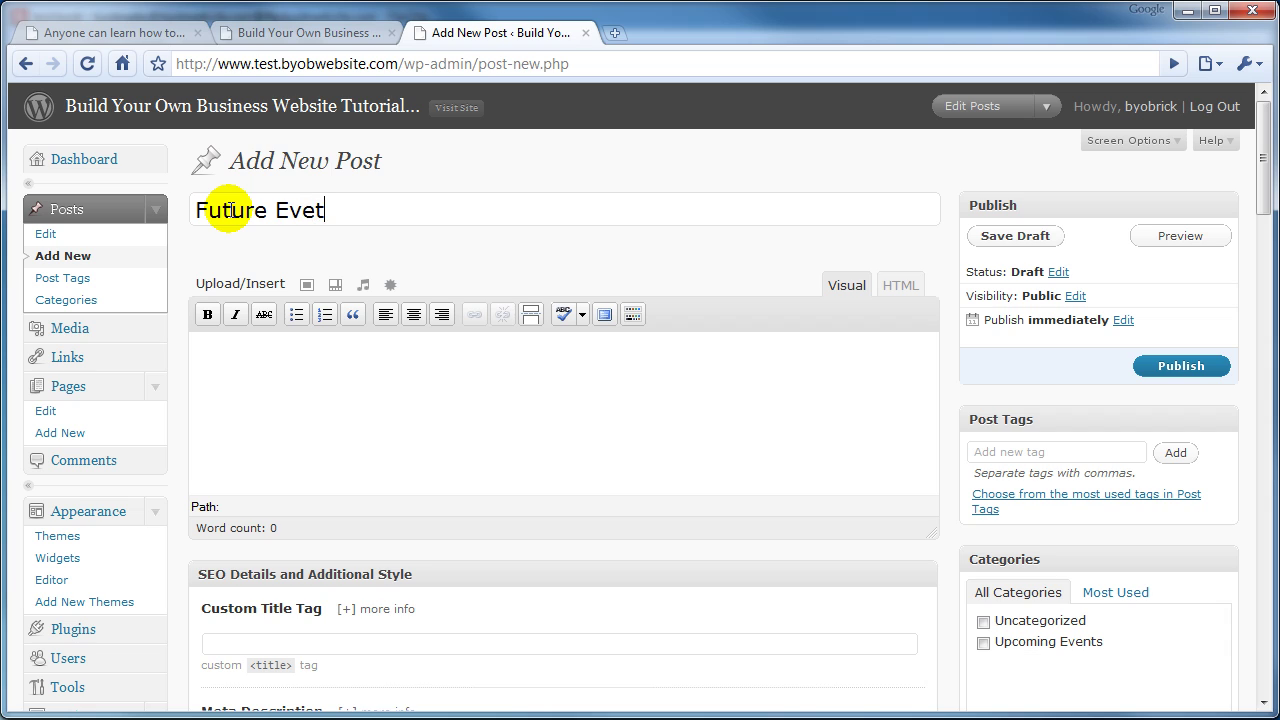
pyautogui.press('BackSpace')
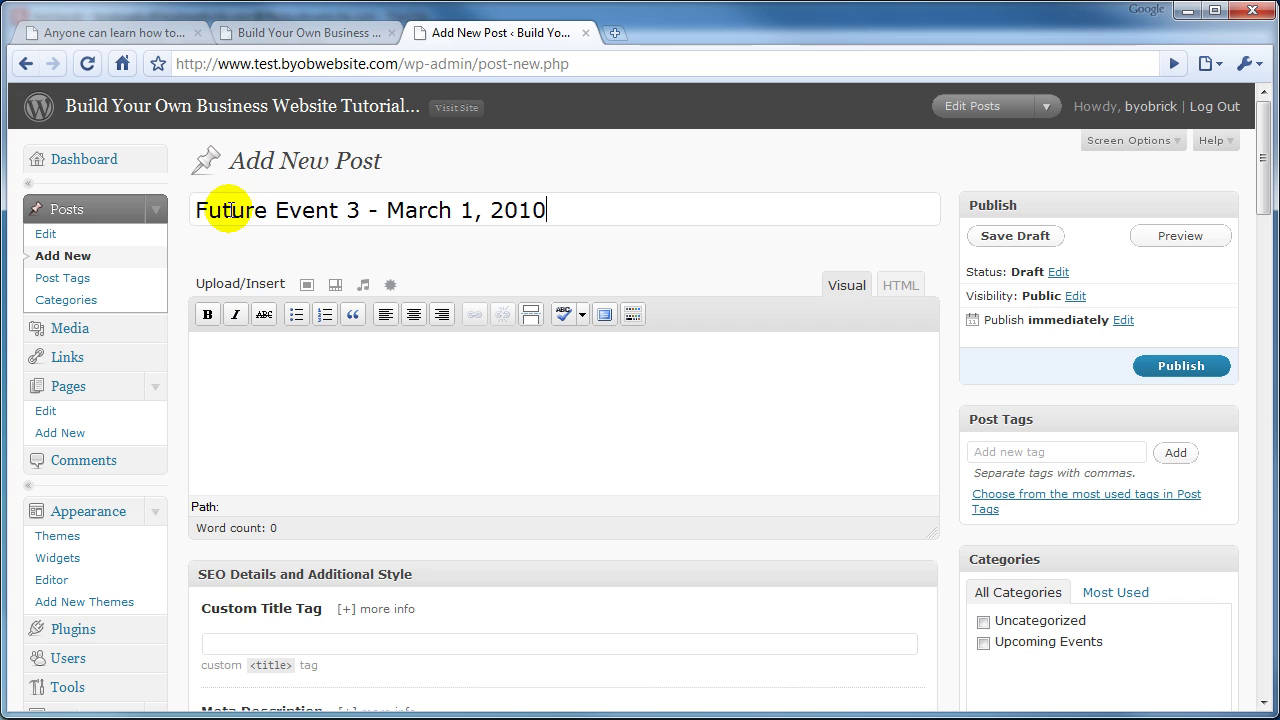
# Paste two paragraphs of Lorem ipsum text from the Notepad file into the post body.
pyautogui.click(311, 387)
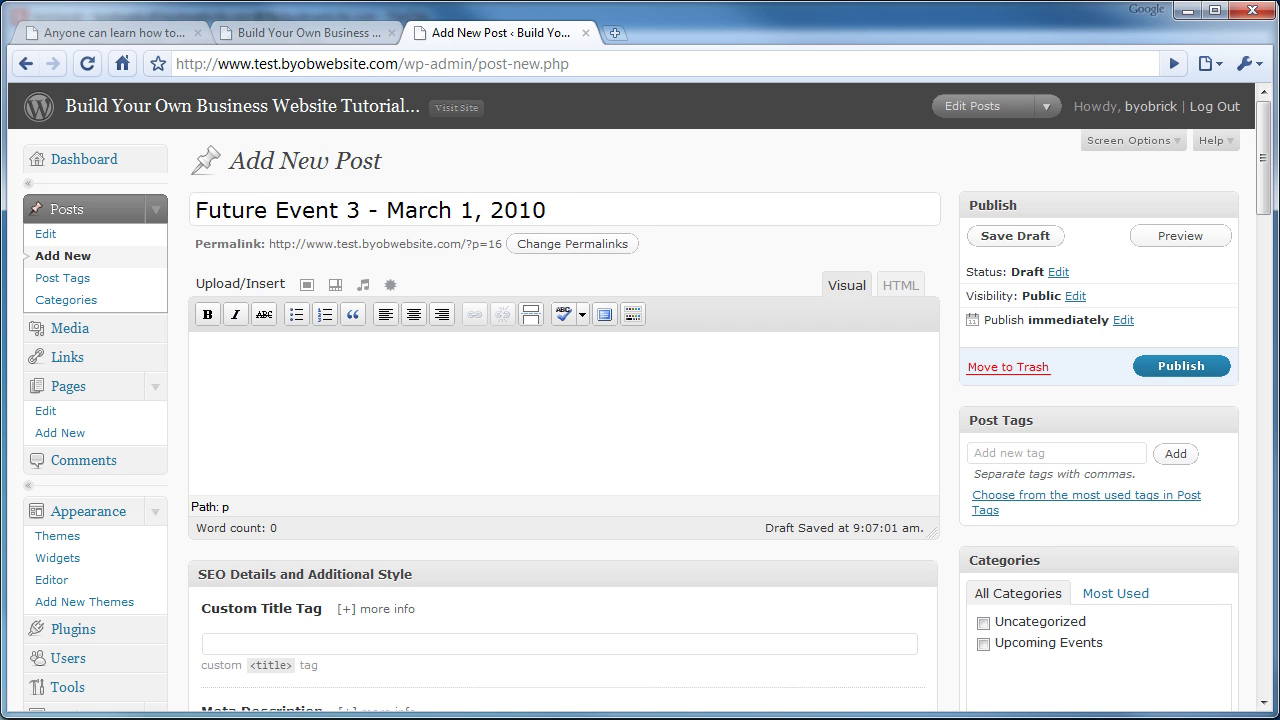
pyautogui.moveTo(0, 200); pyautogui.dragTo(501, 46)
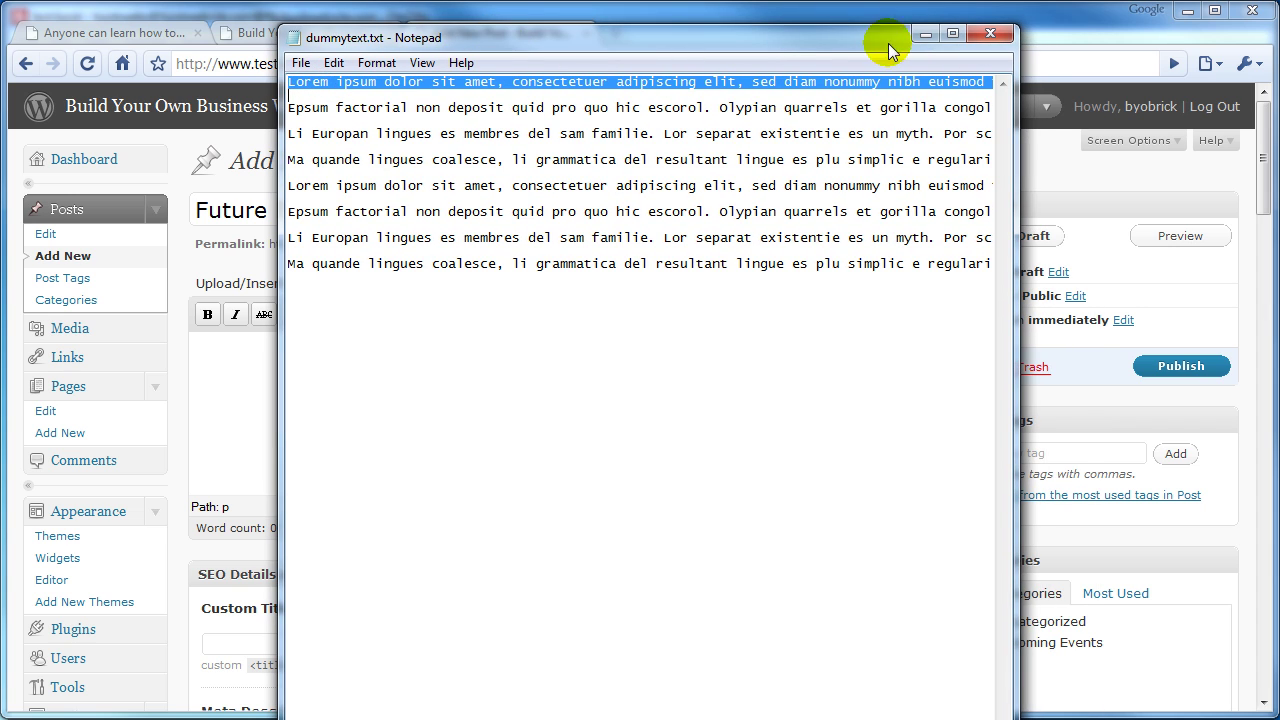
pyautogui.click(926, 34)
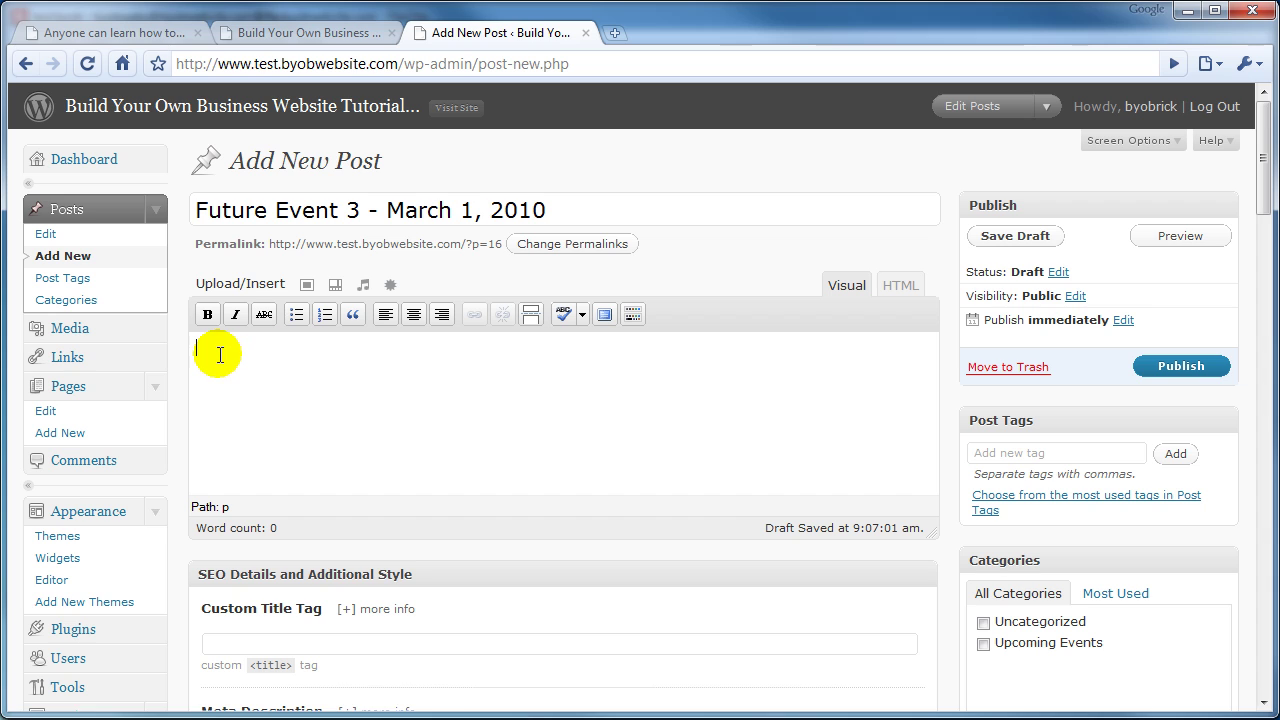
pyautogui.hotkey('ctrl', 'v')
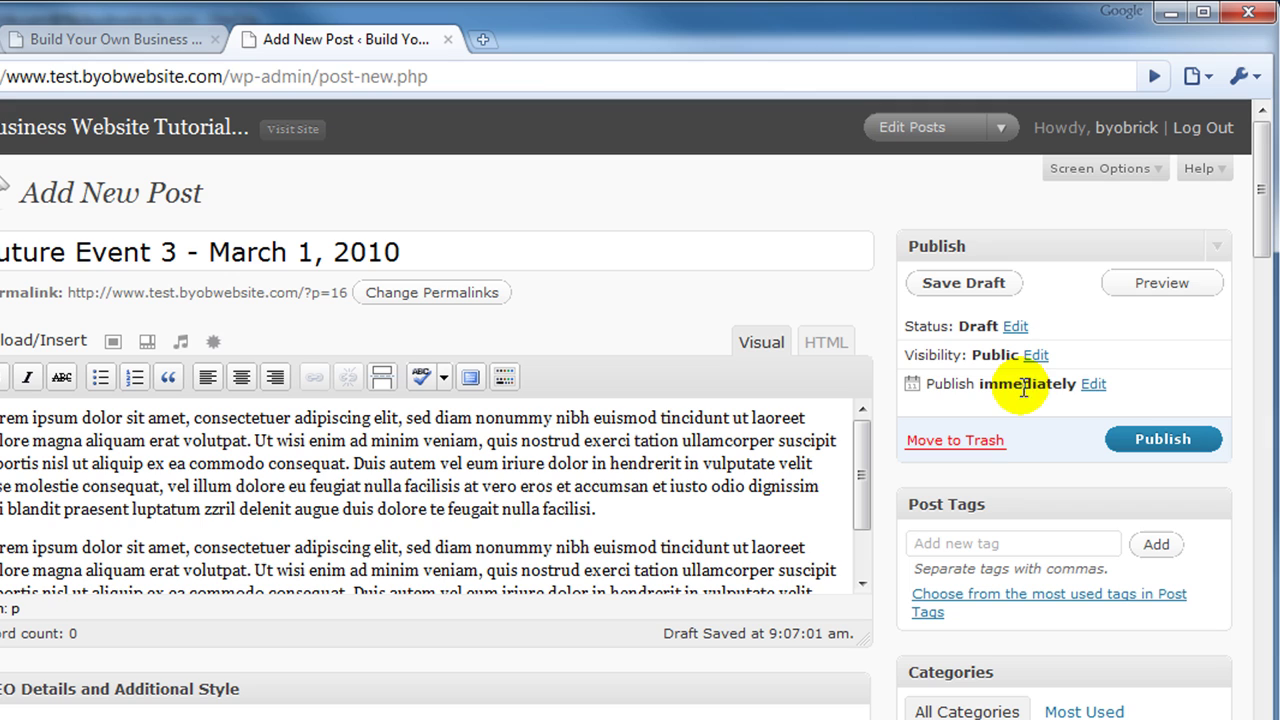
# Change the post's publish date to Mar 1, 2010 @ 12:00.
pyautogui.click(1093, 385)
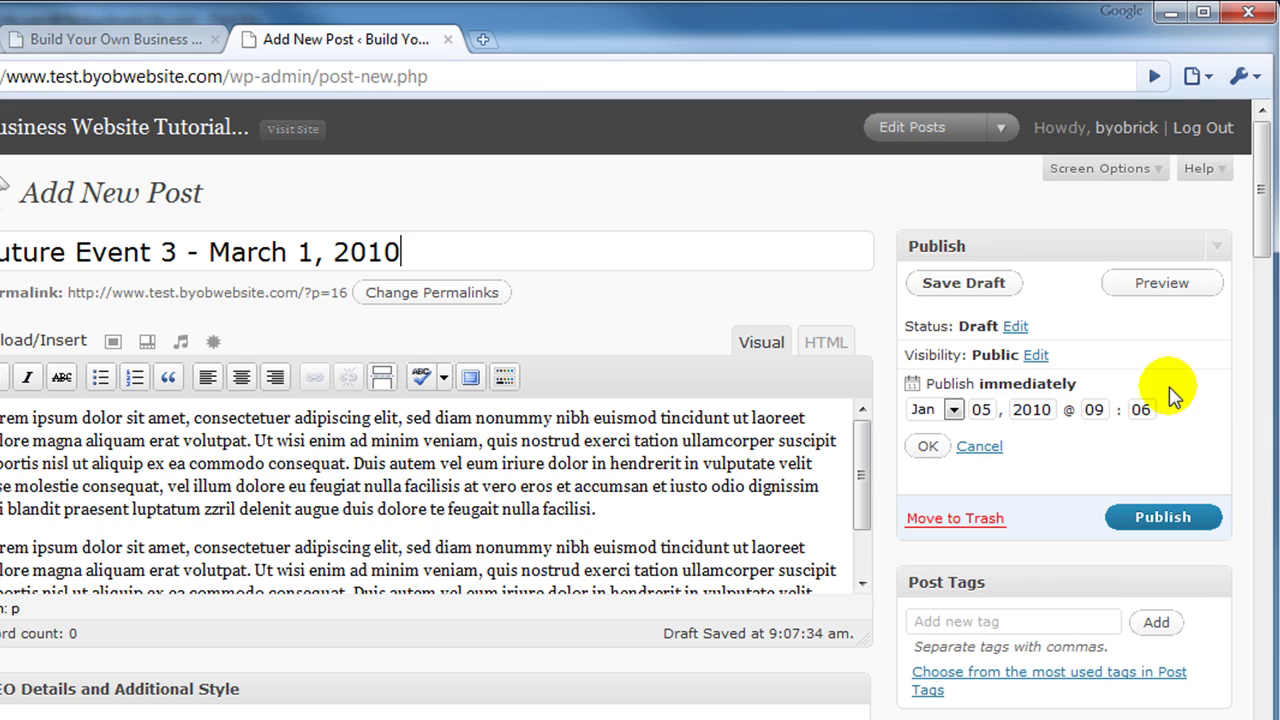
pyautogui.click(420, 248)
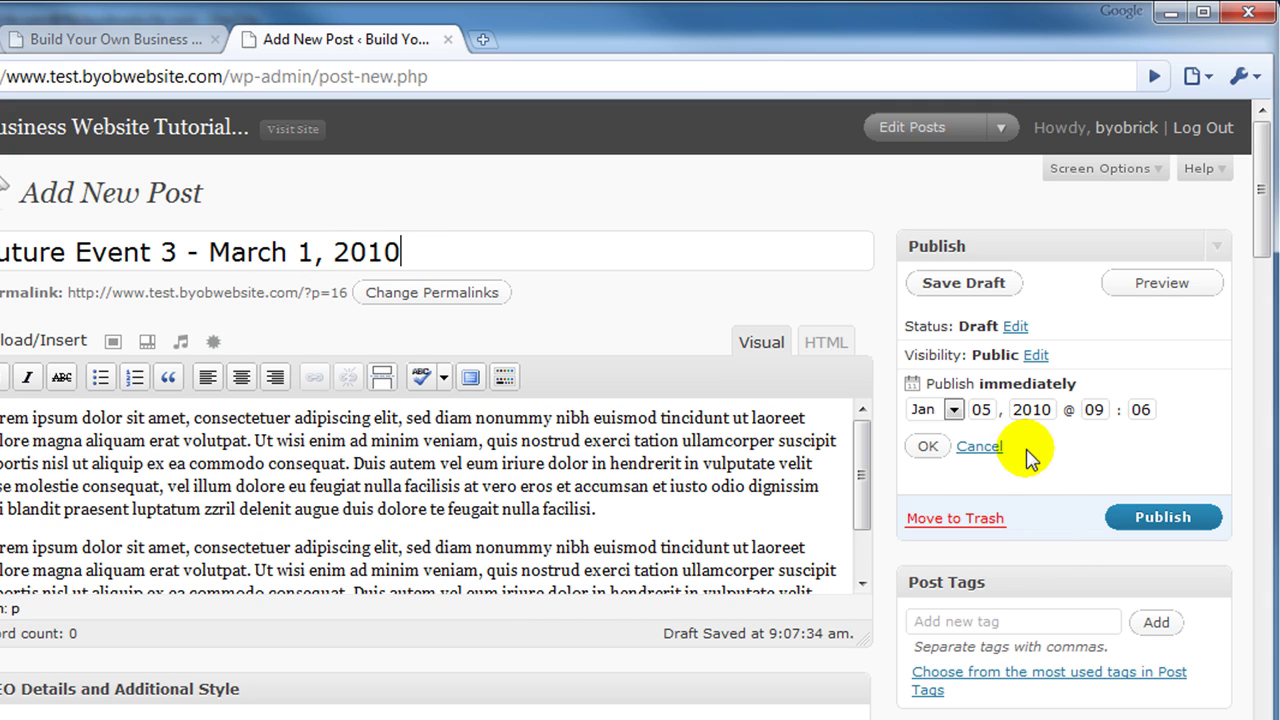
pyautogui.click(954, 409)
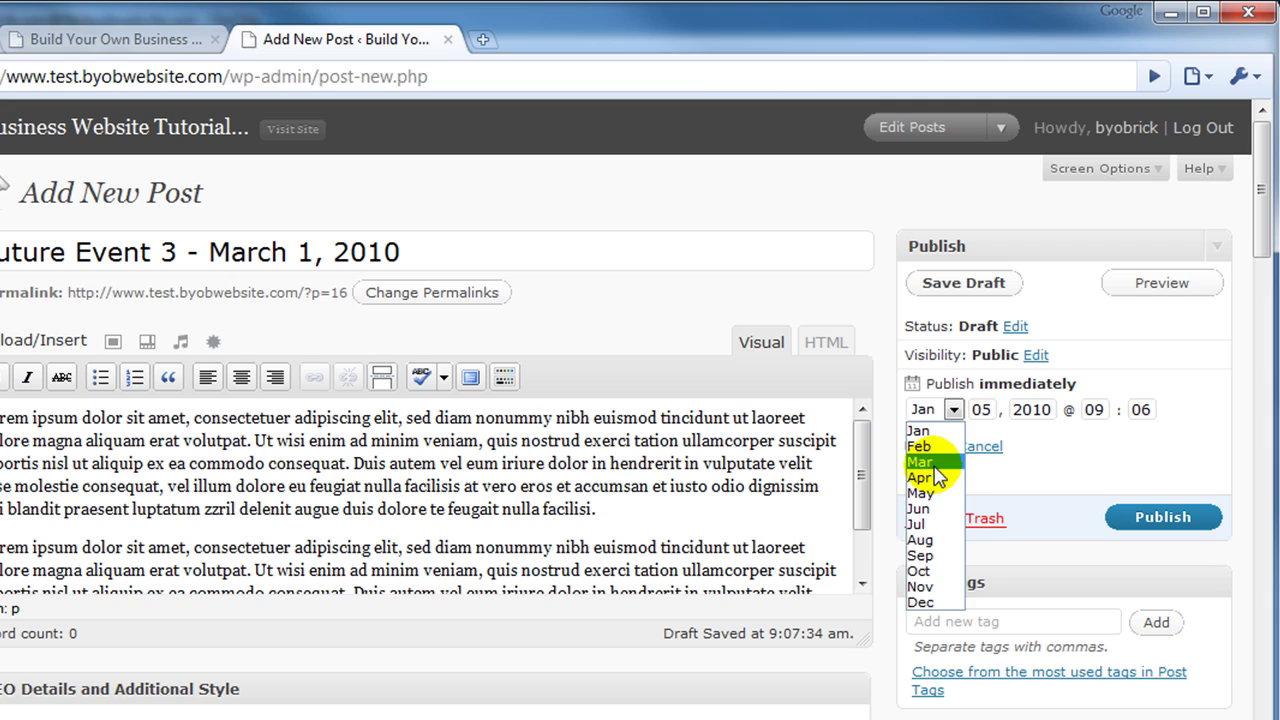
pyautogui.click(935, 466)
pyautogui.click(990, 410)
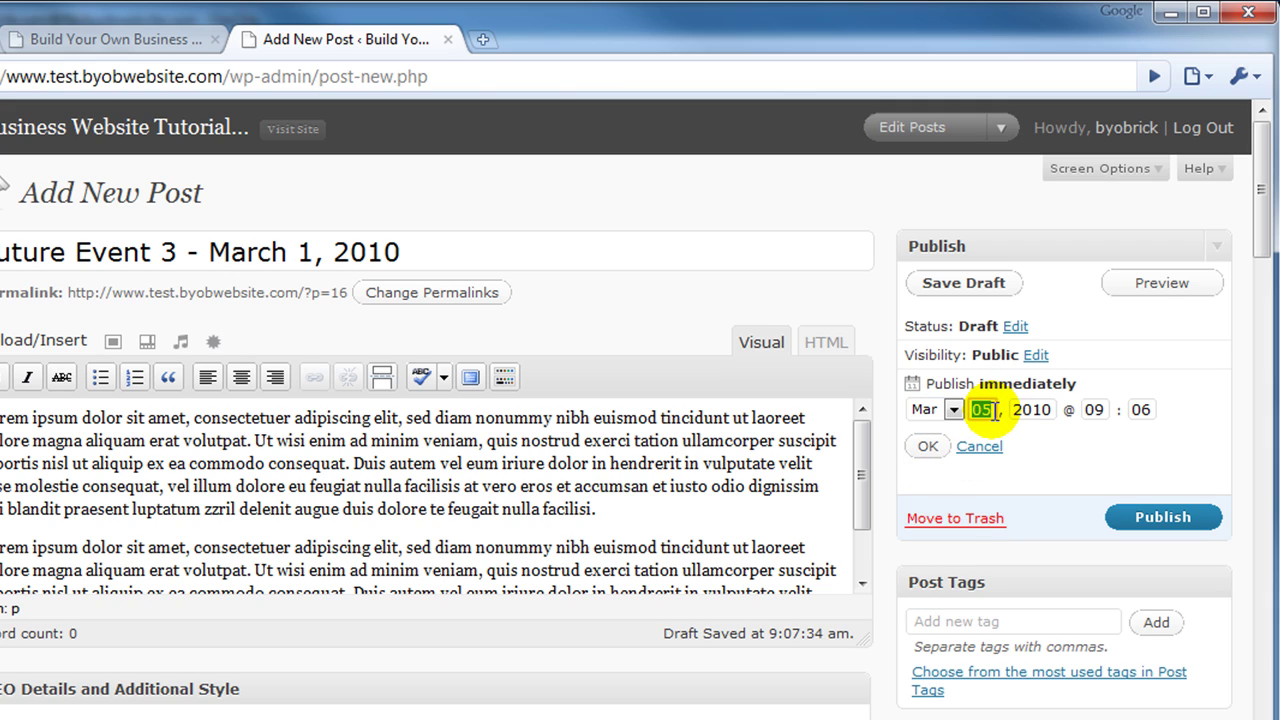
pyautogui.write('1')
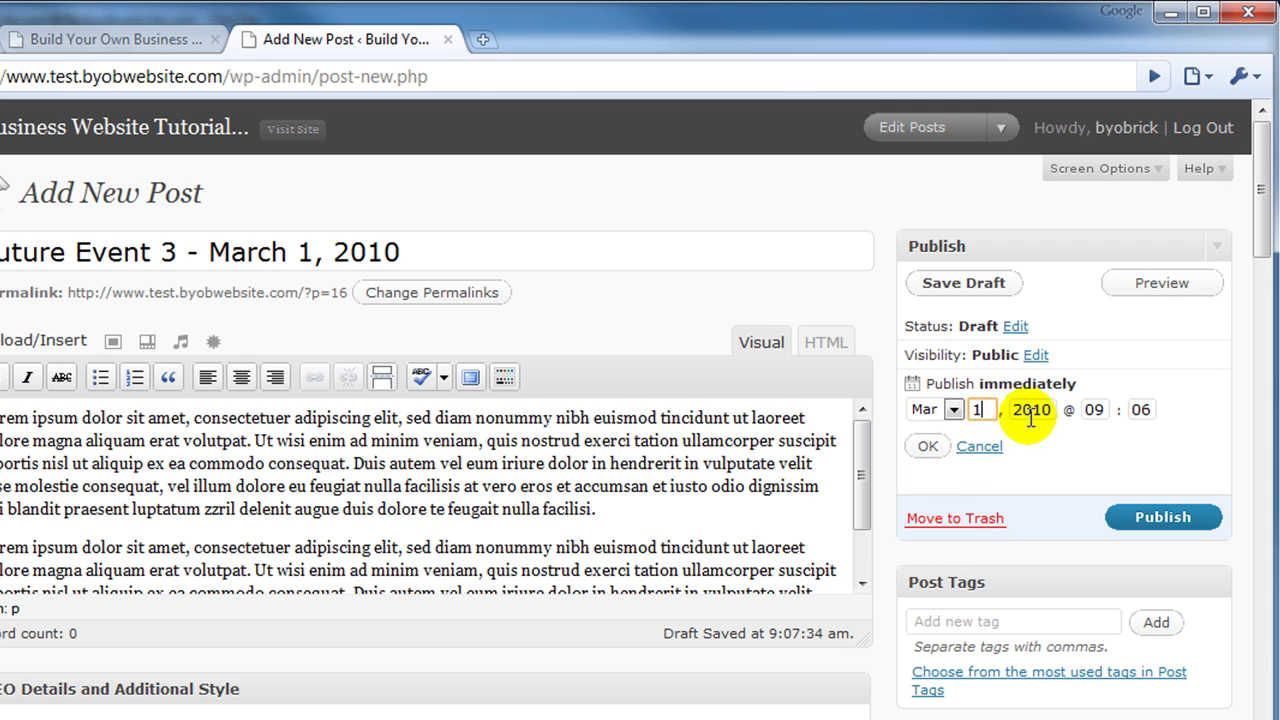
pyautogui.doubleClick(1097, 410)
pyautogui.write('09')
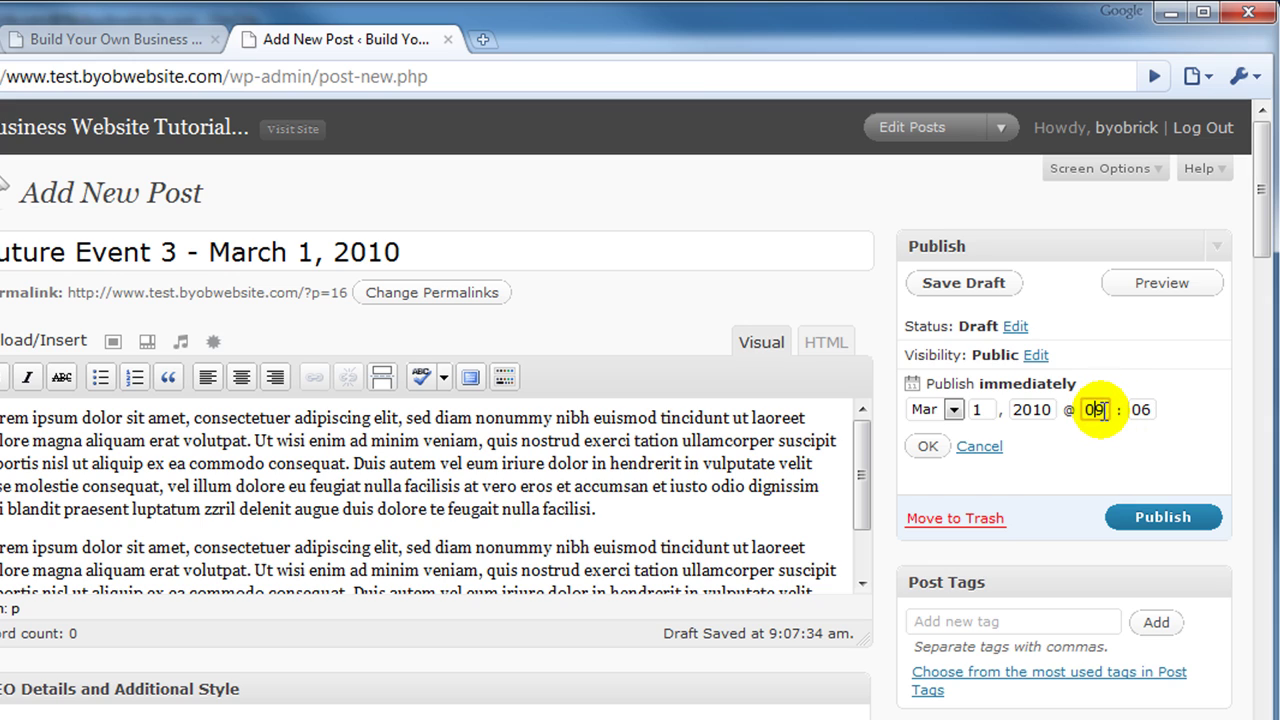
pyautogui.write('2')
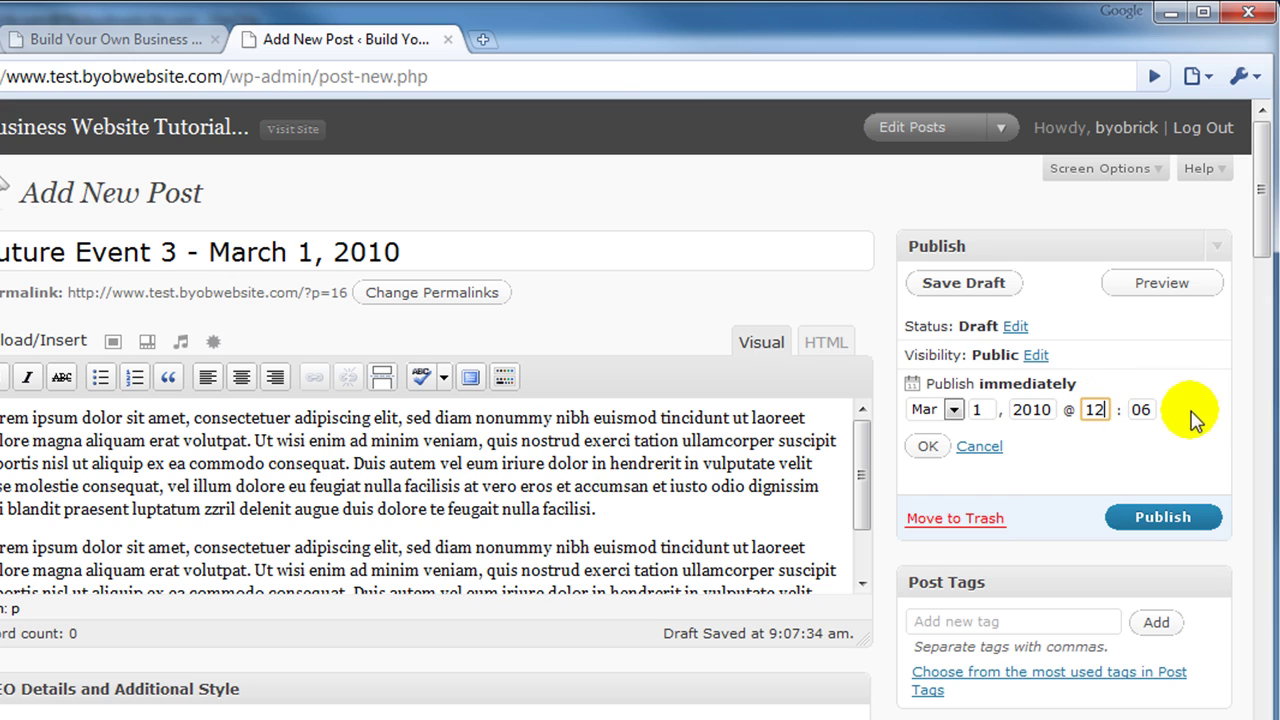
pyautogui.doubleClick(1141, 409)
pyautogui.write('00')
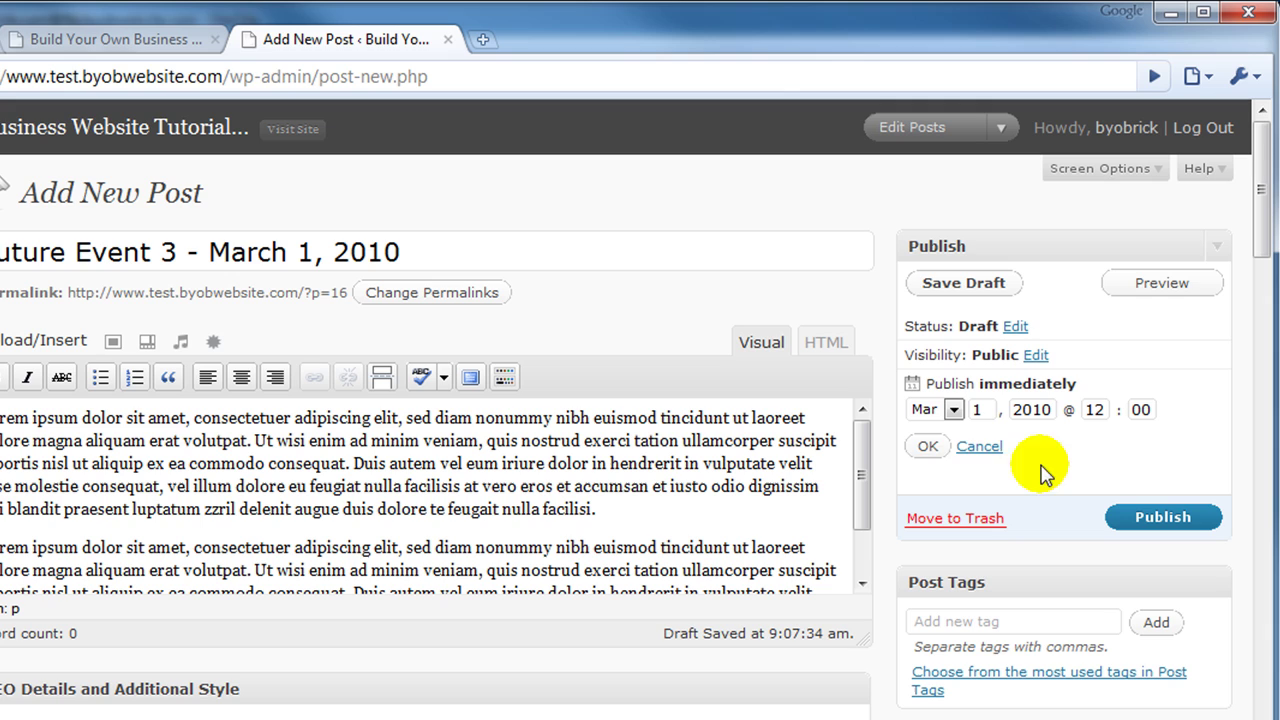
pyautogui.click(928, 447)
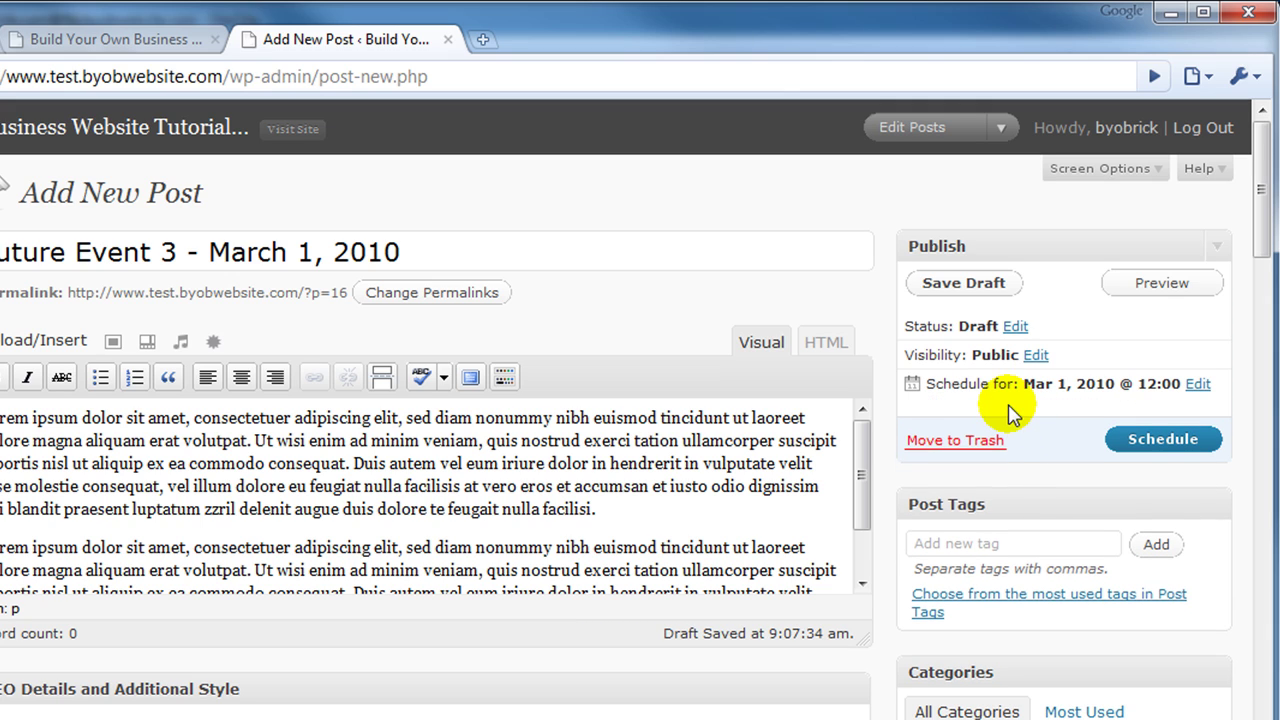
# Schedule the post, move it from Uncategorized to Upcoming Events, and update it.
pyautogui.click(1162, 452)
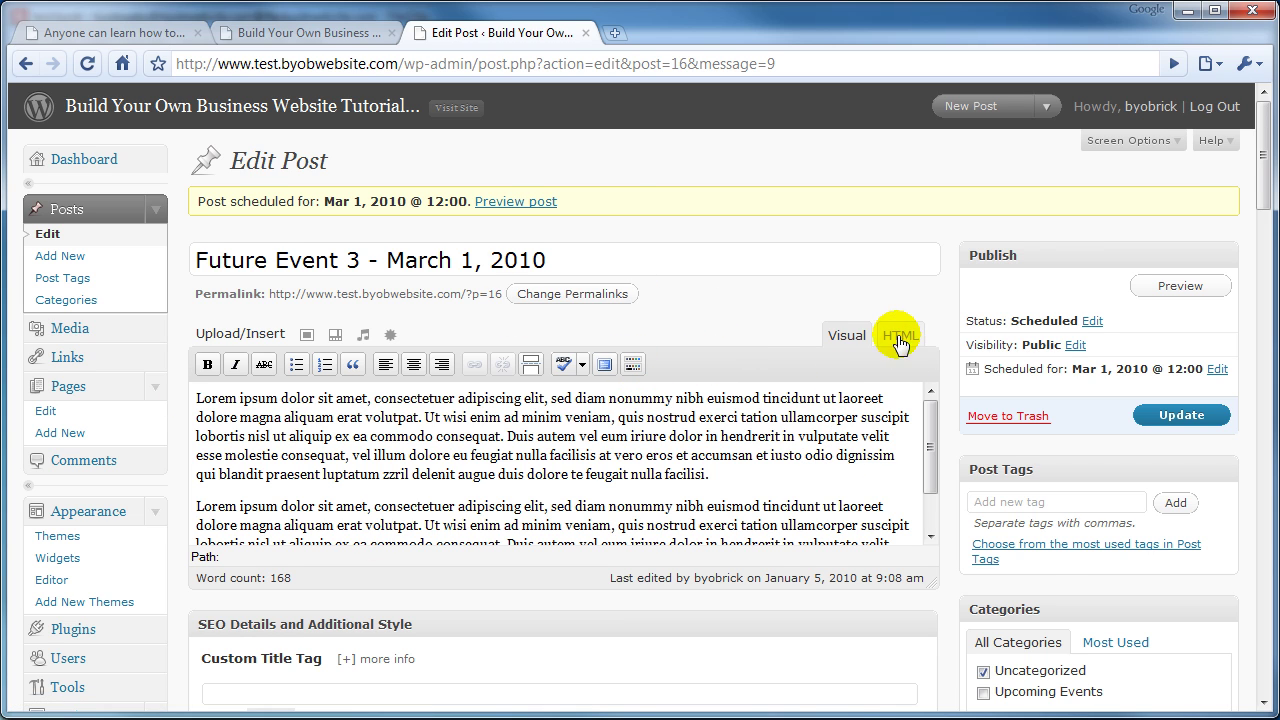
pyautogui.scroll(-1, 905, 330)
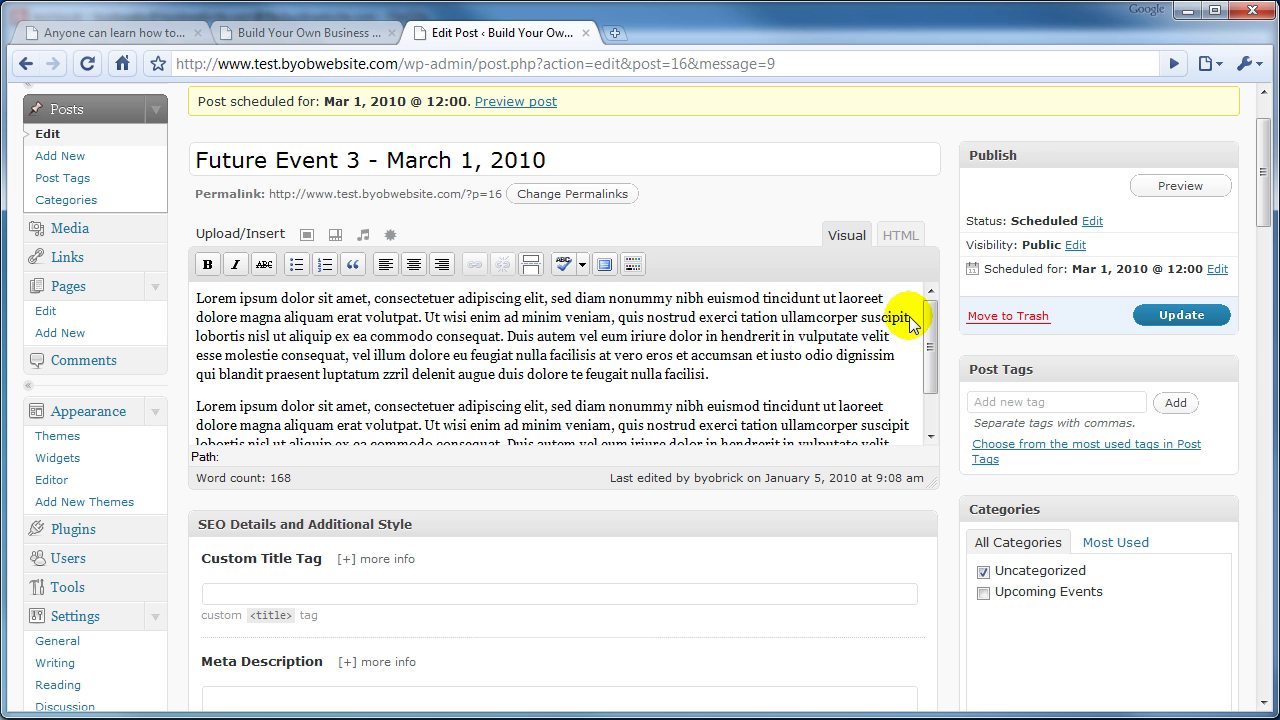
pyautogui.click(983, 572)
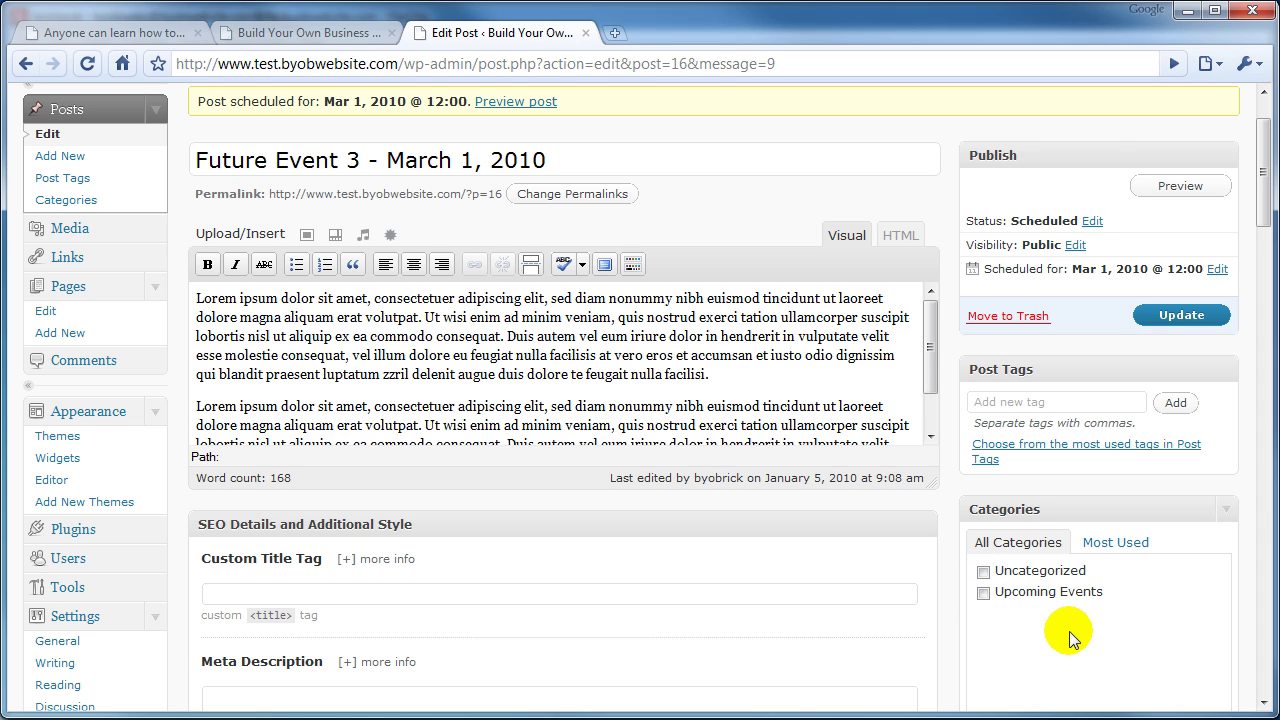
pyautogui.click(983, 592)
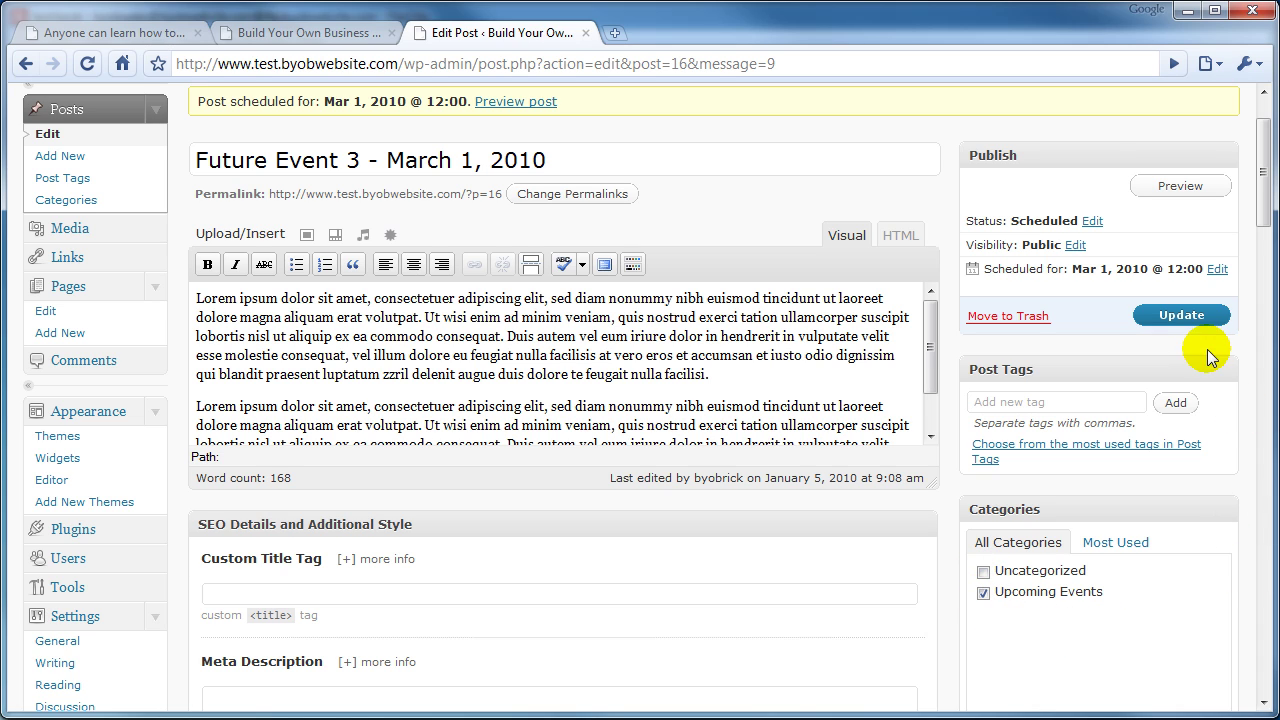
pyautogui.click(1180, 318)
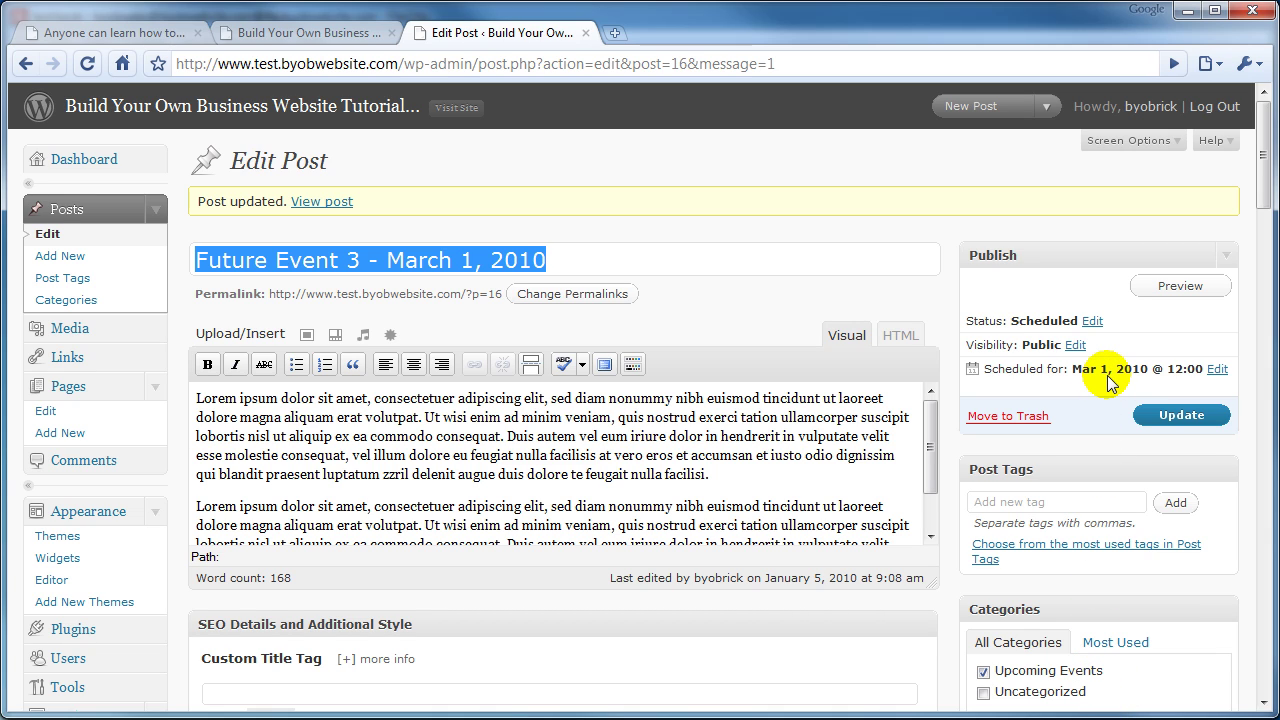
# Reload the live site's homepage and confirm Future Event 3 does not appear.
pyautogui.click(349, 35)
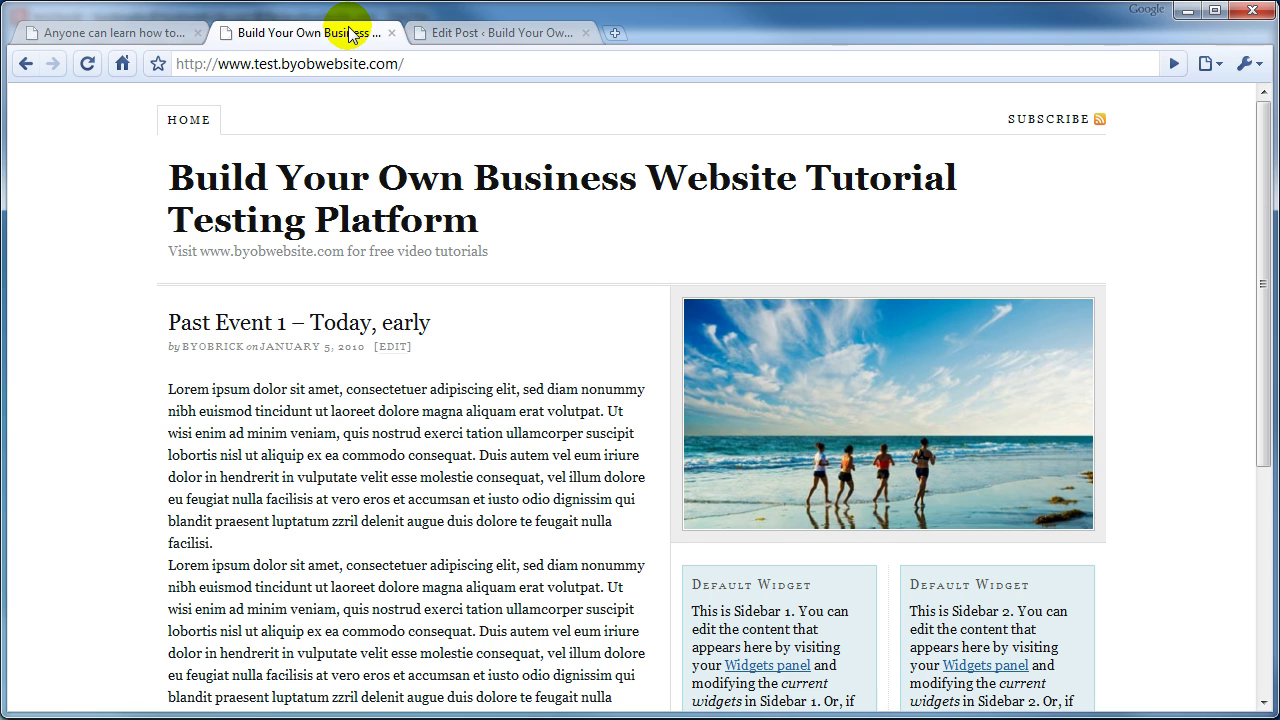
pyautogui.click(196, 123)
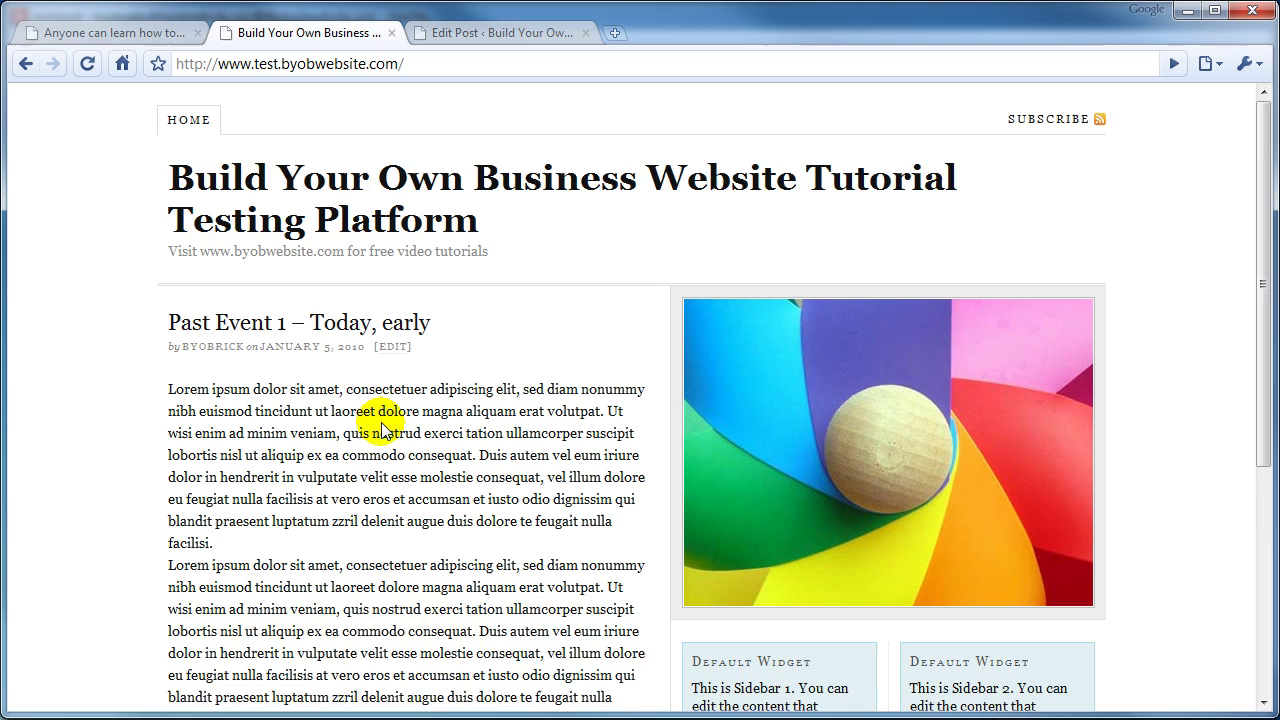
pyautogui.scroll(-4, 382, 430)
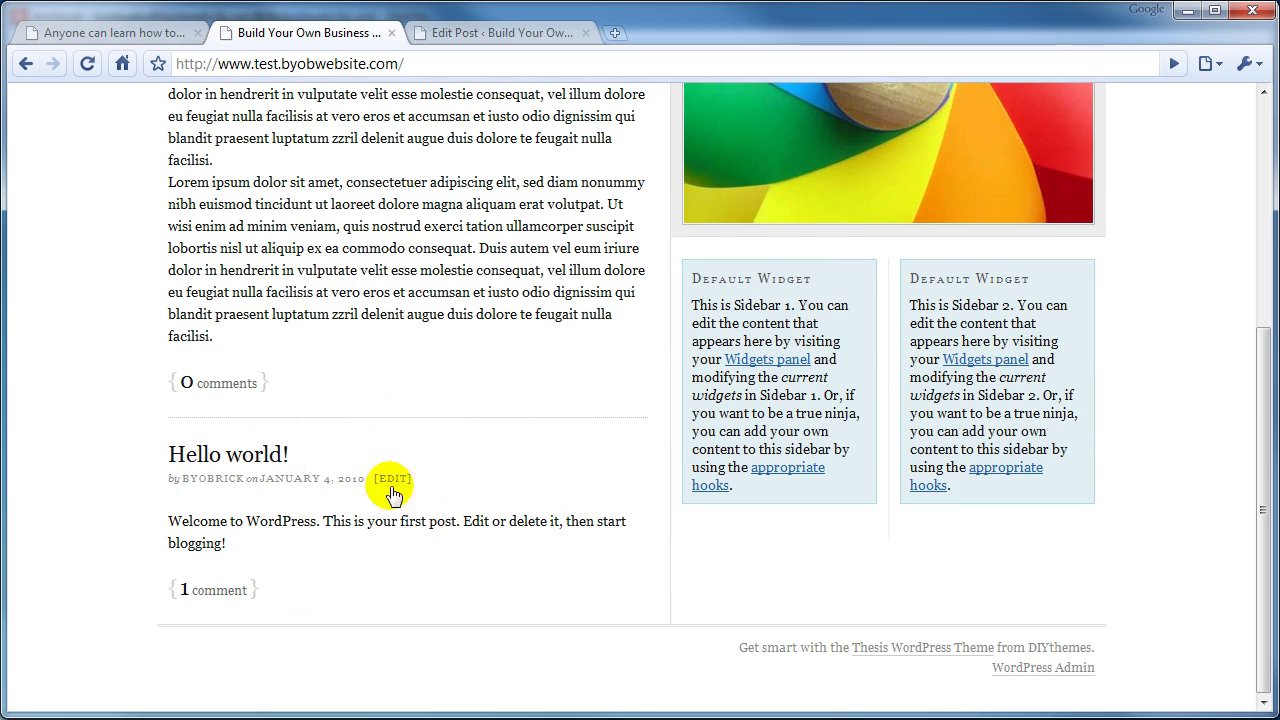
pyautogui.scroll(4, 378, 494)
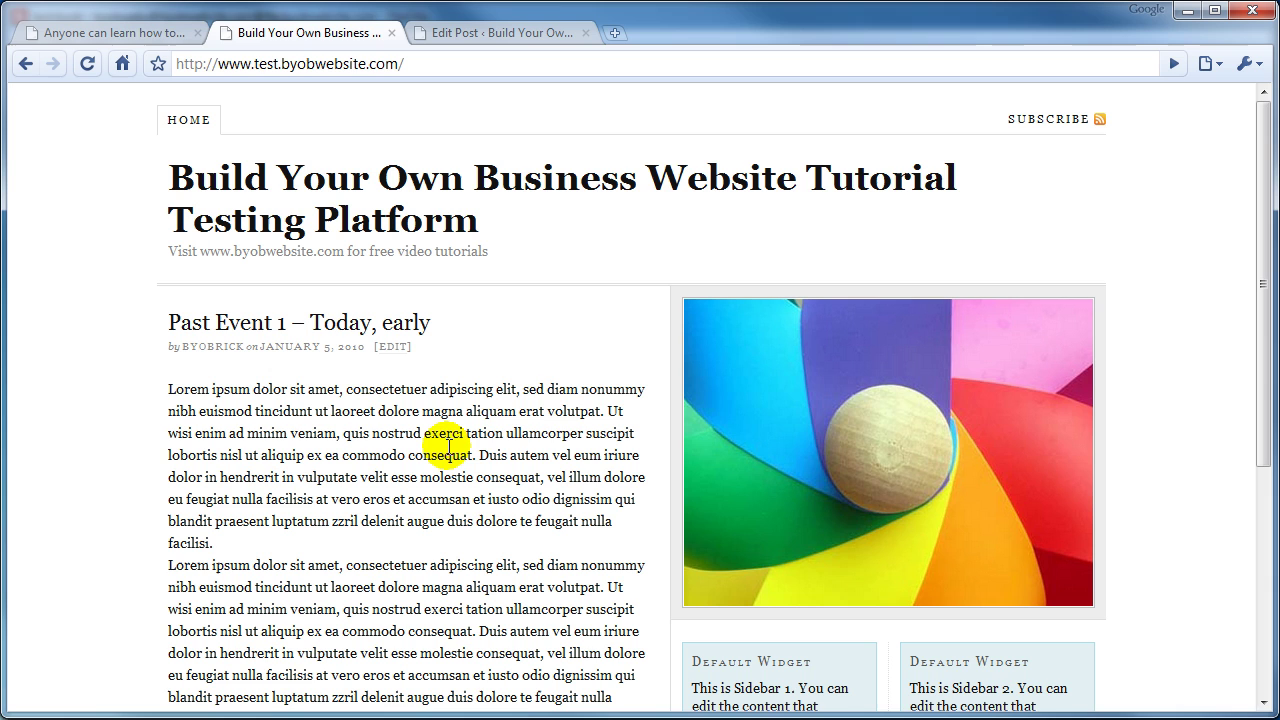
# Check the posts list shows Future Event 3 Scheduled for 2010/03/01, then return to the site.
pyautogui.click(490, 33)
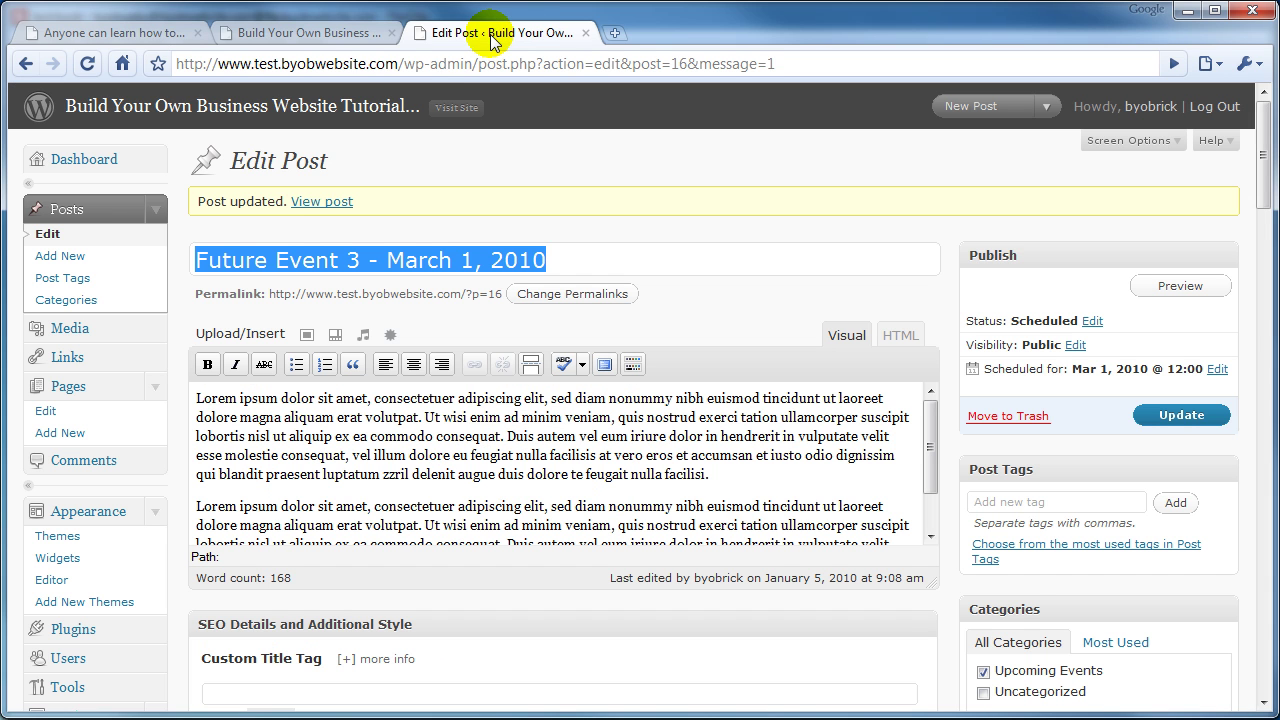
pyautogui.click(45, 234)
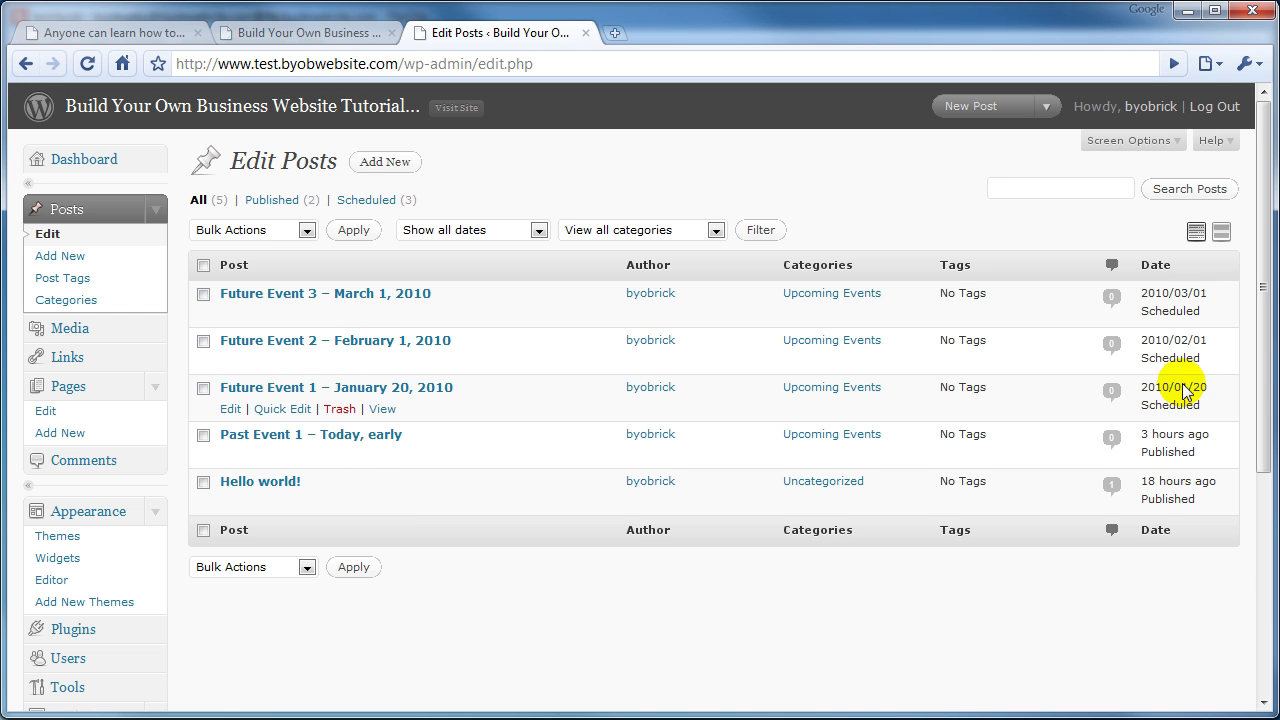
pyautogui.click(334, 34)
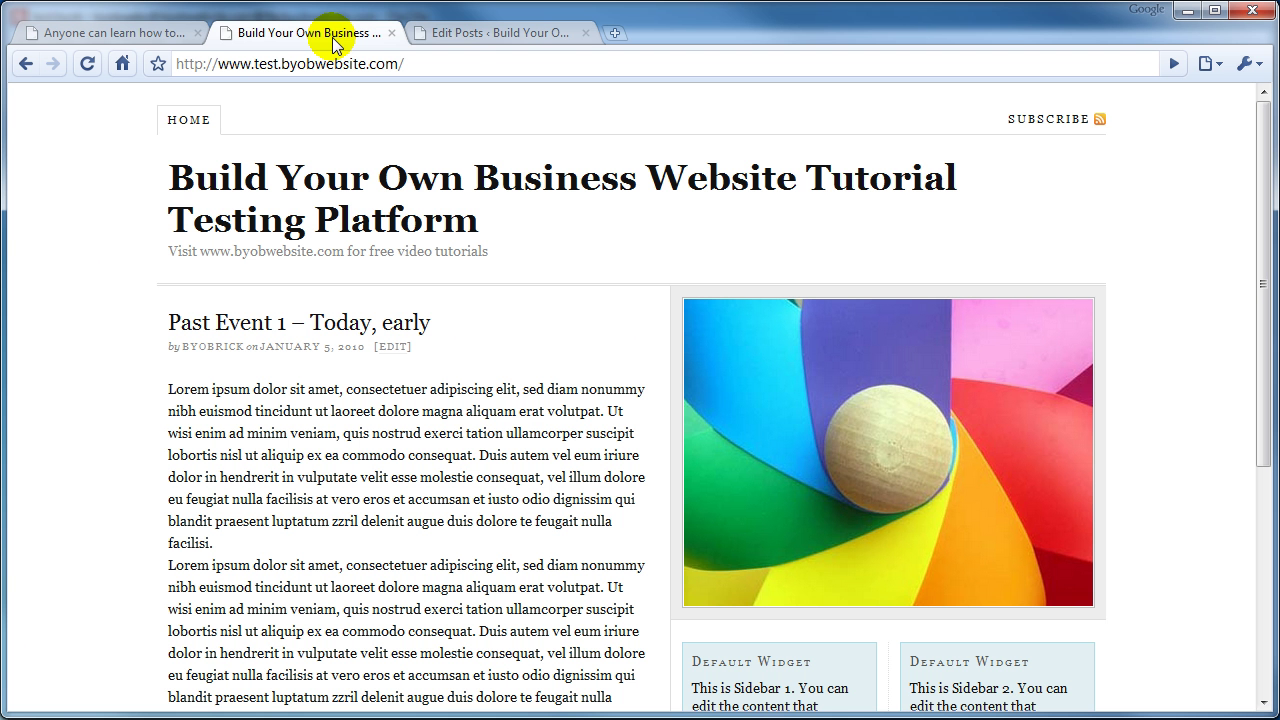